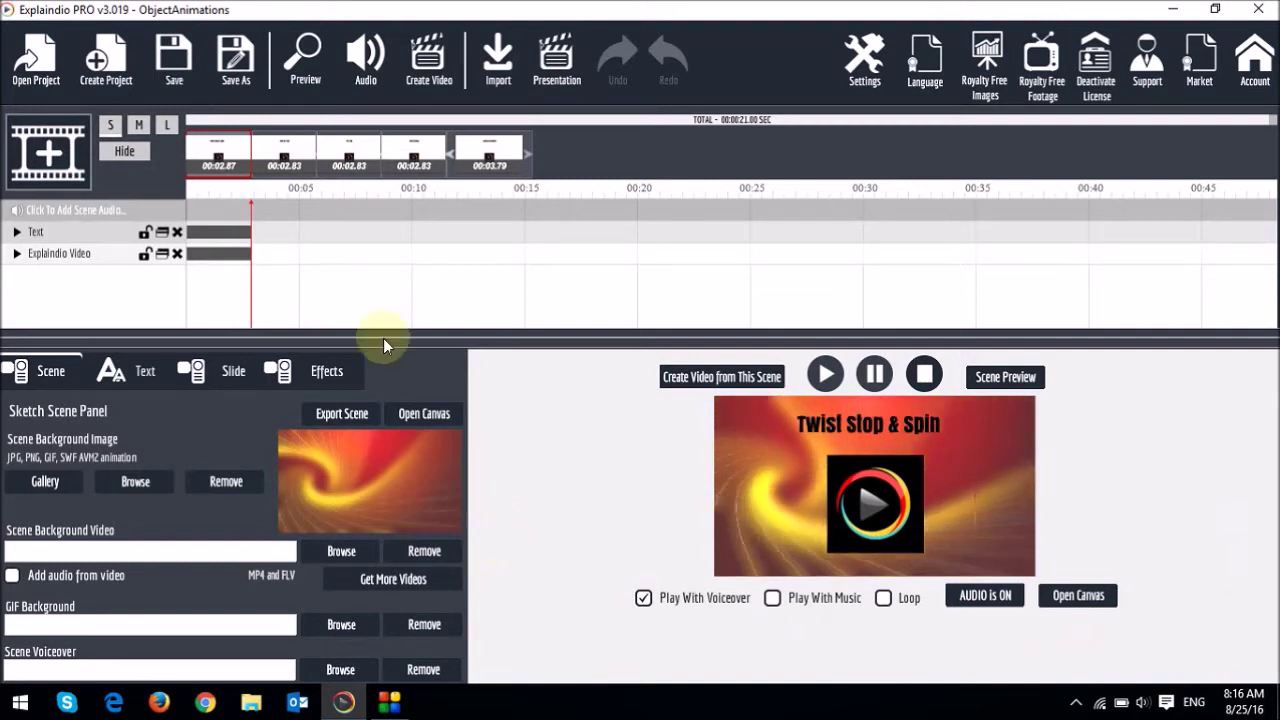
Step: Look over the example scenes, then create a new blank scene
click(285, 155)
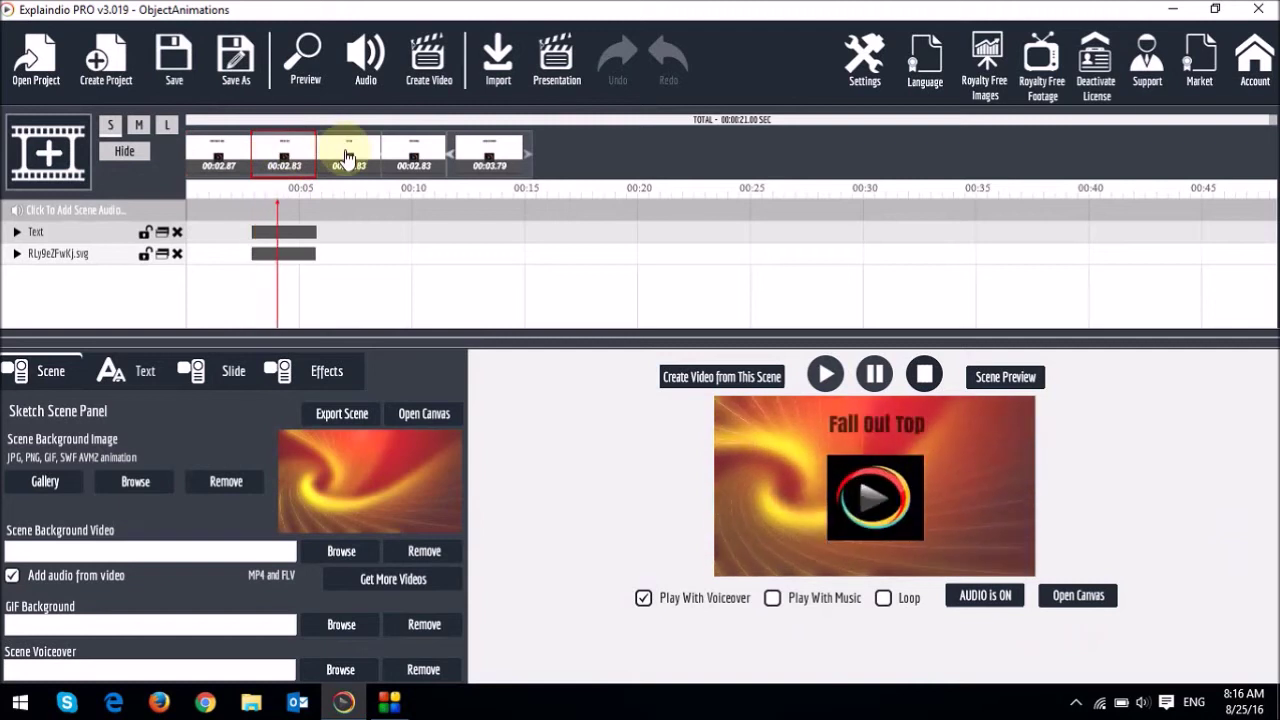
click(348, 157)
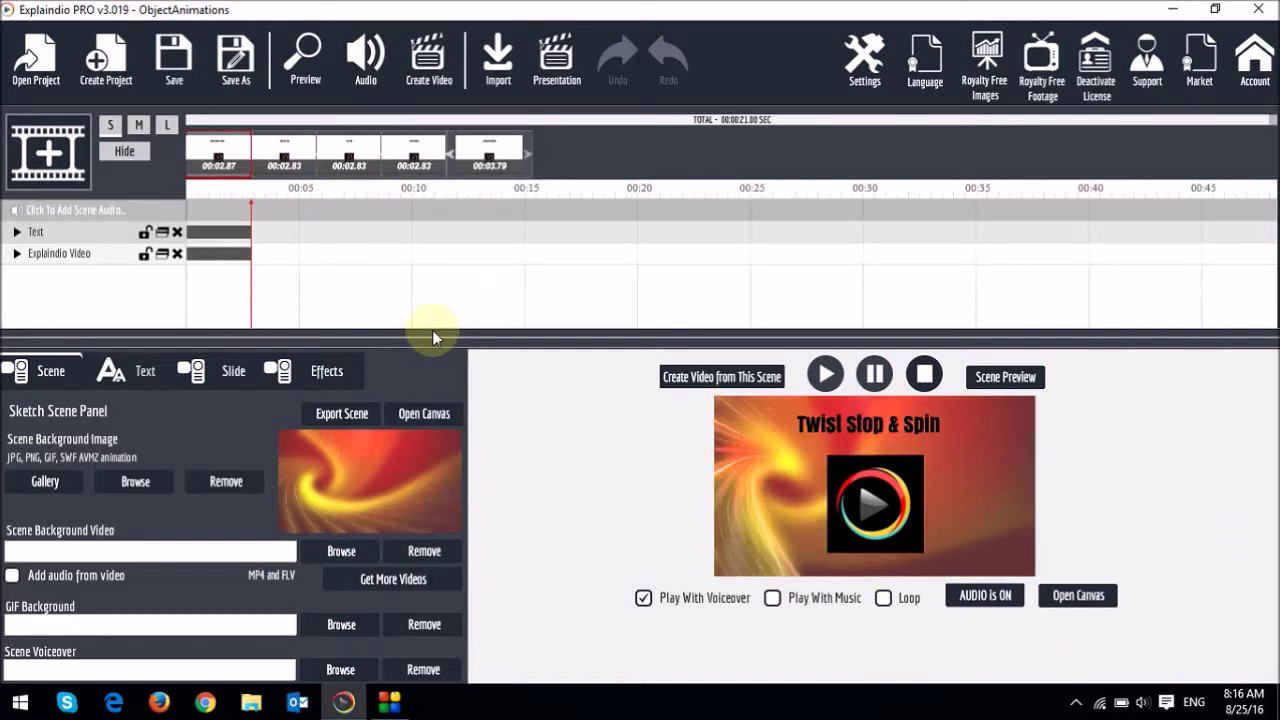
click(45, 155)
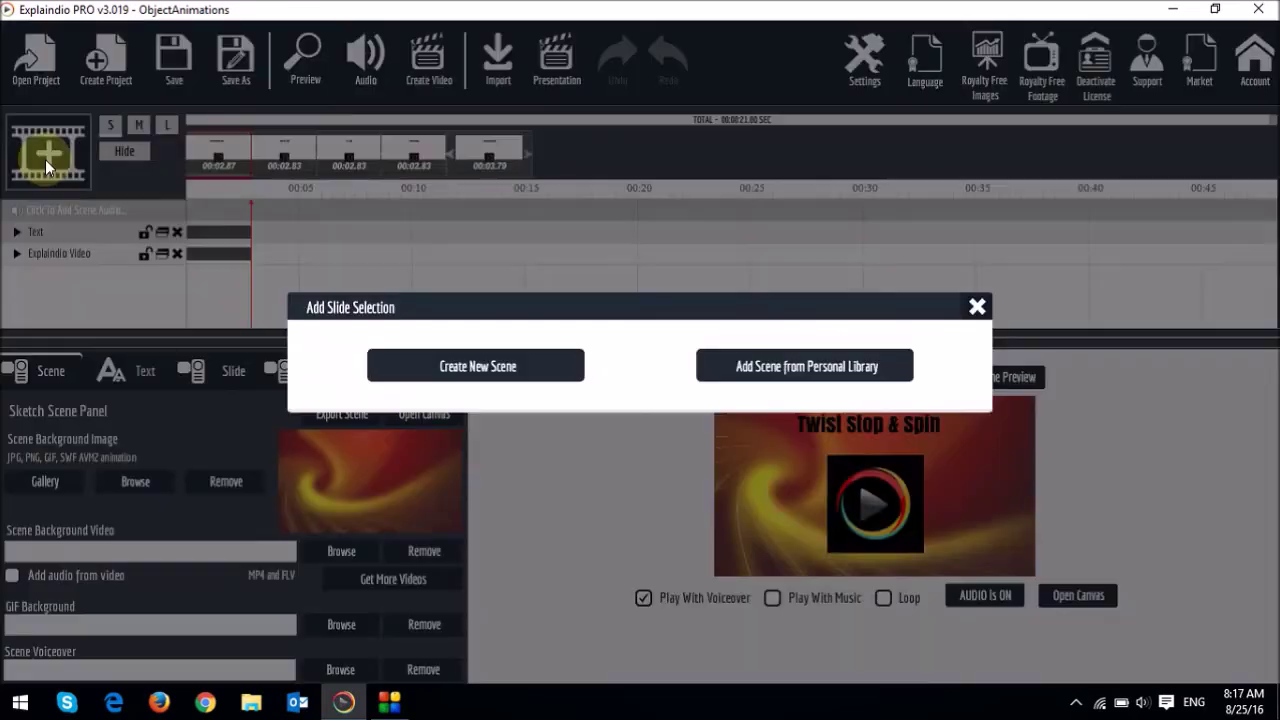
click(529, 368)
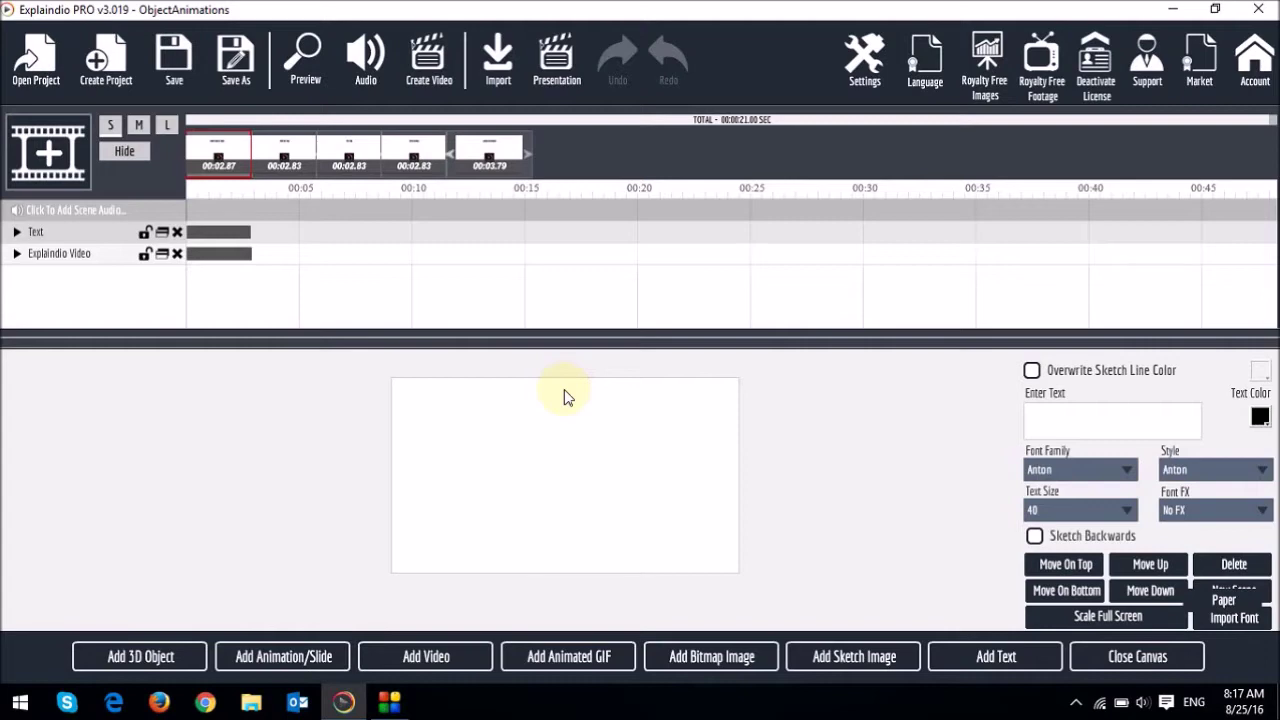
Step: Add the Explaindio Video Creator Logo from Pictures > AG-Pics (Demo) as an unsketched picture
click(722, 659)
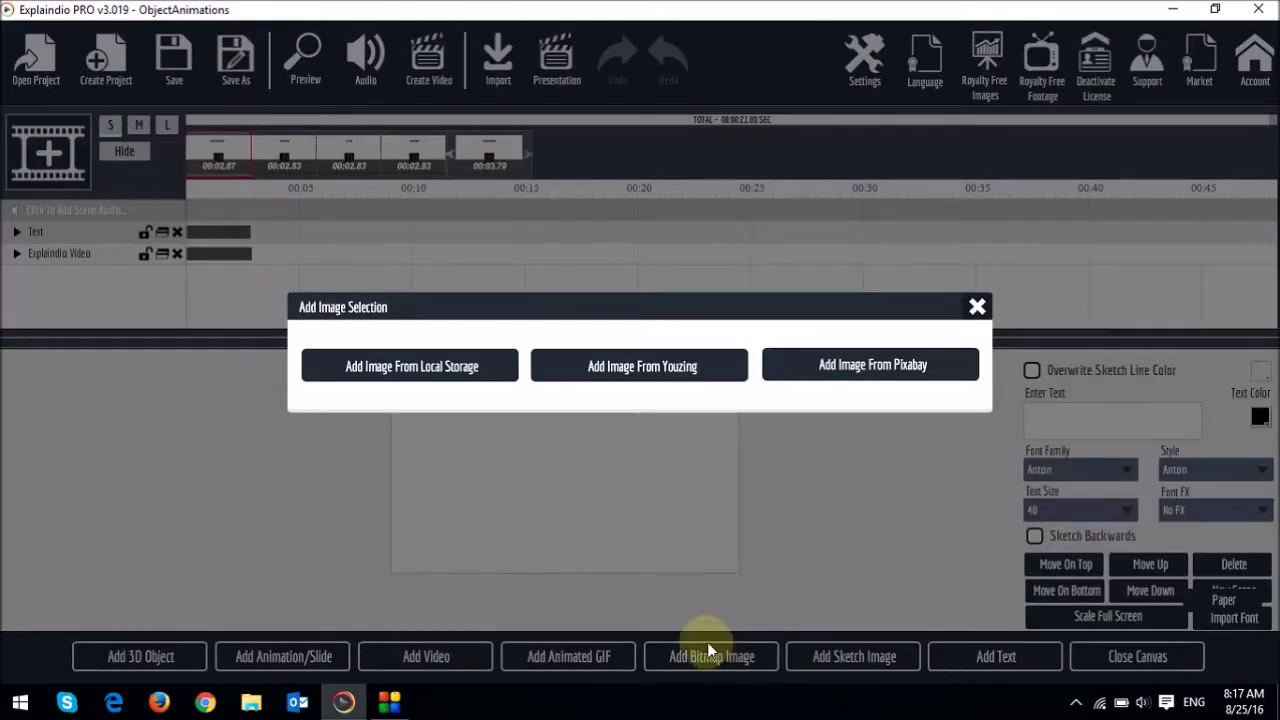
click(437, 372)
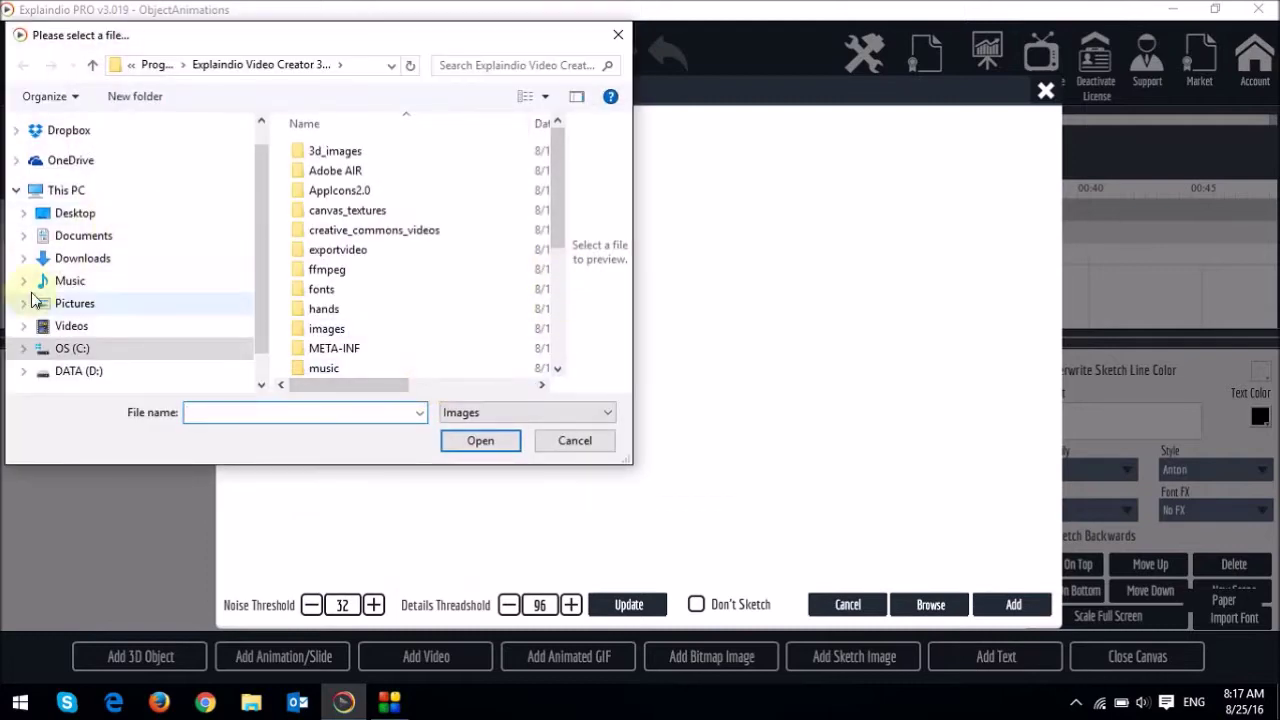
click(31, 303)
click(97, 197)
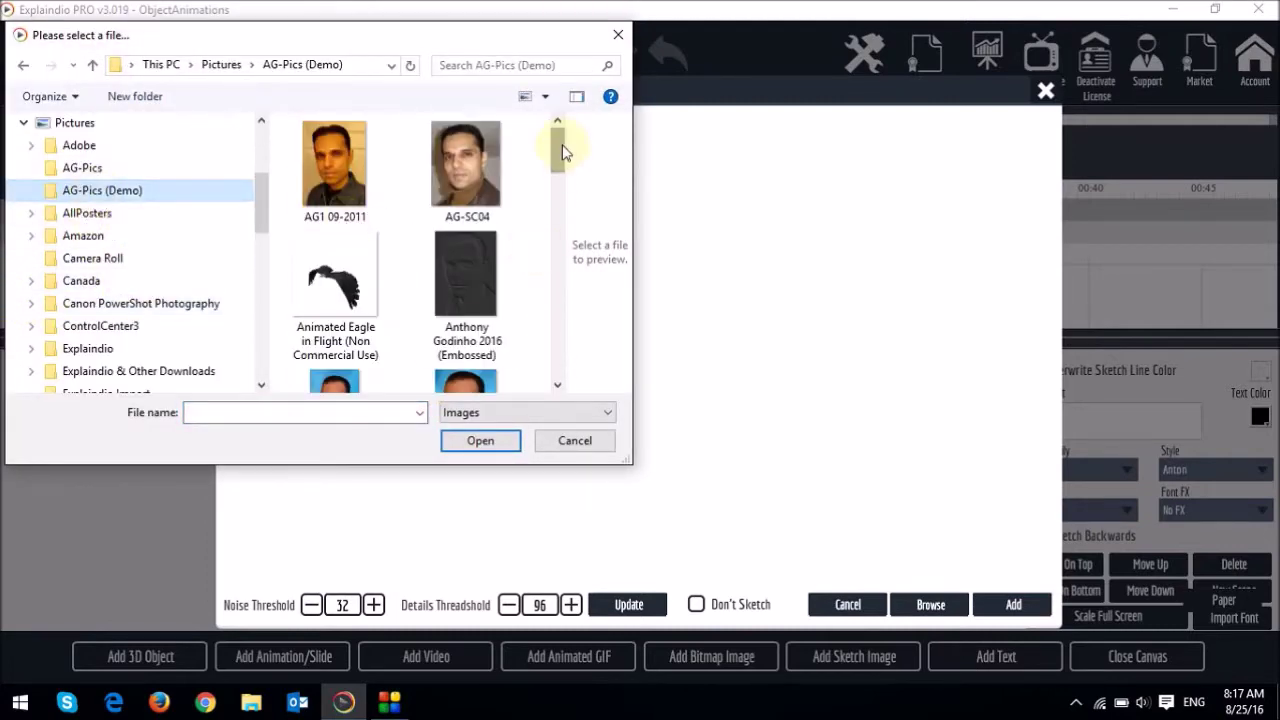
drag(557, 148, 552, 225)
click(466, 275)
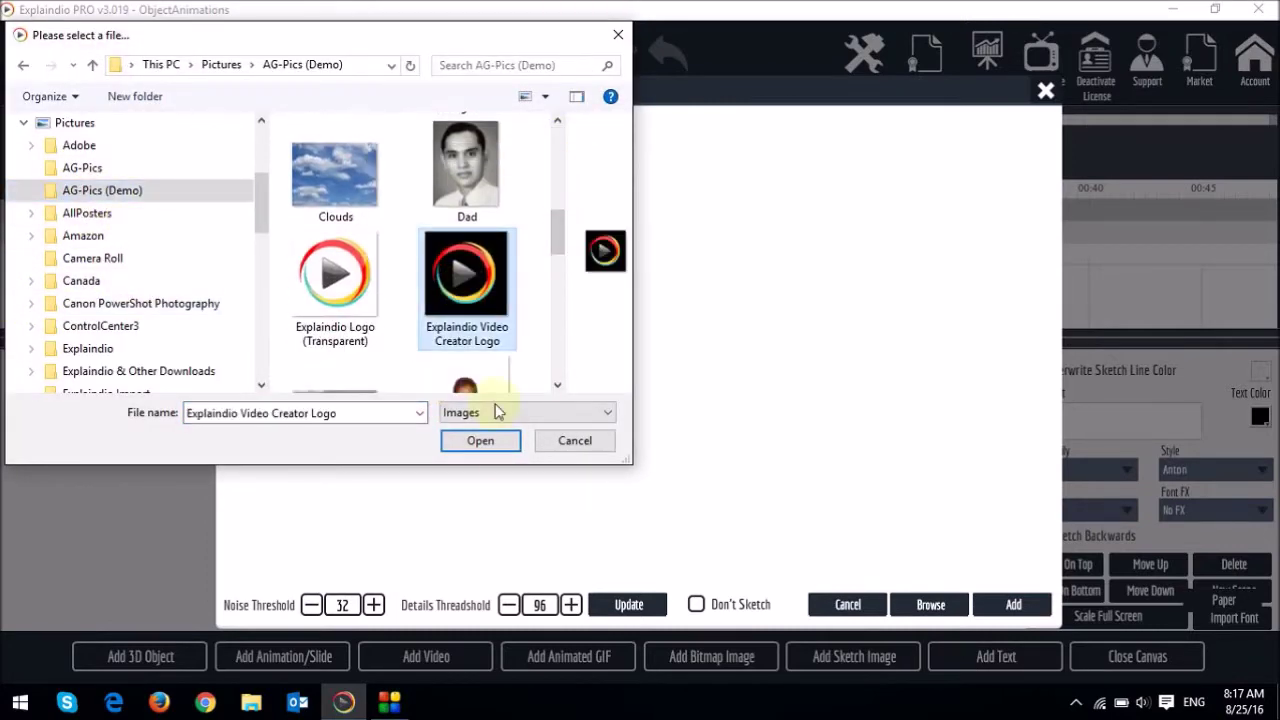
click(495, 443)
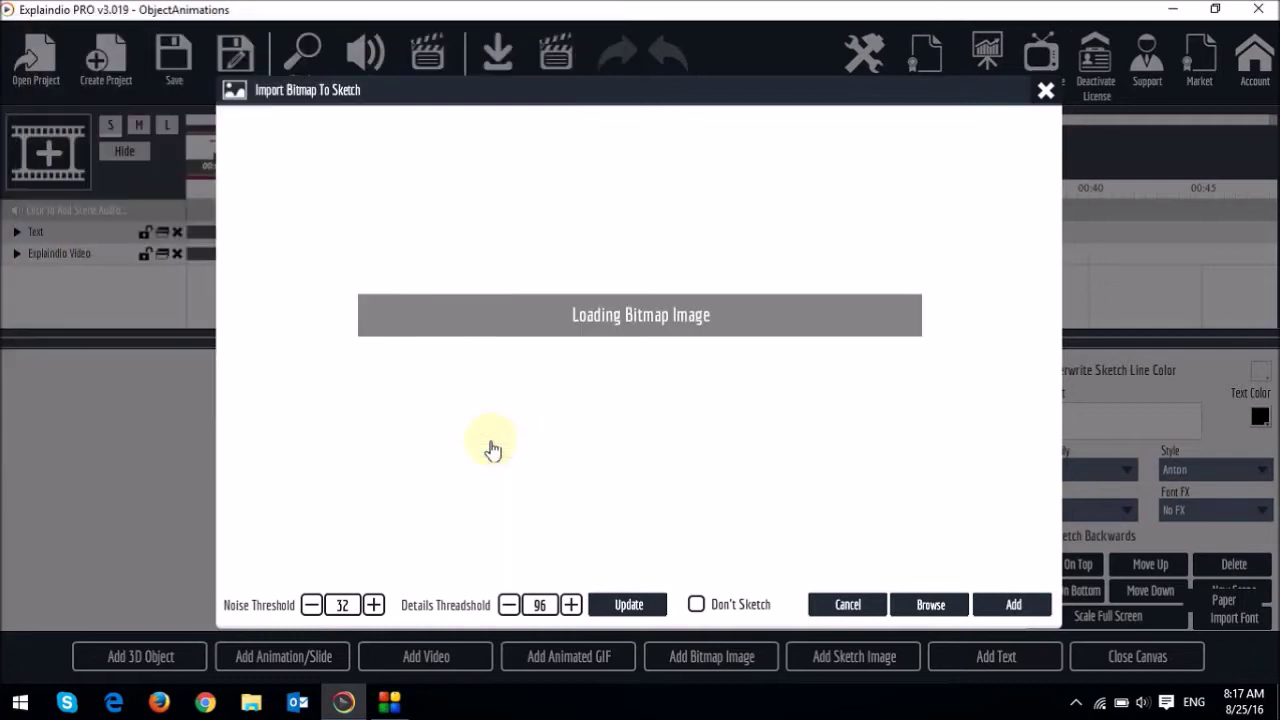
click(697, 606)
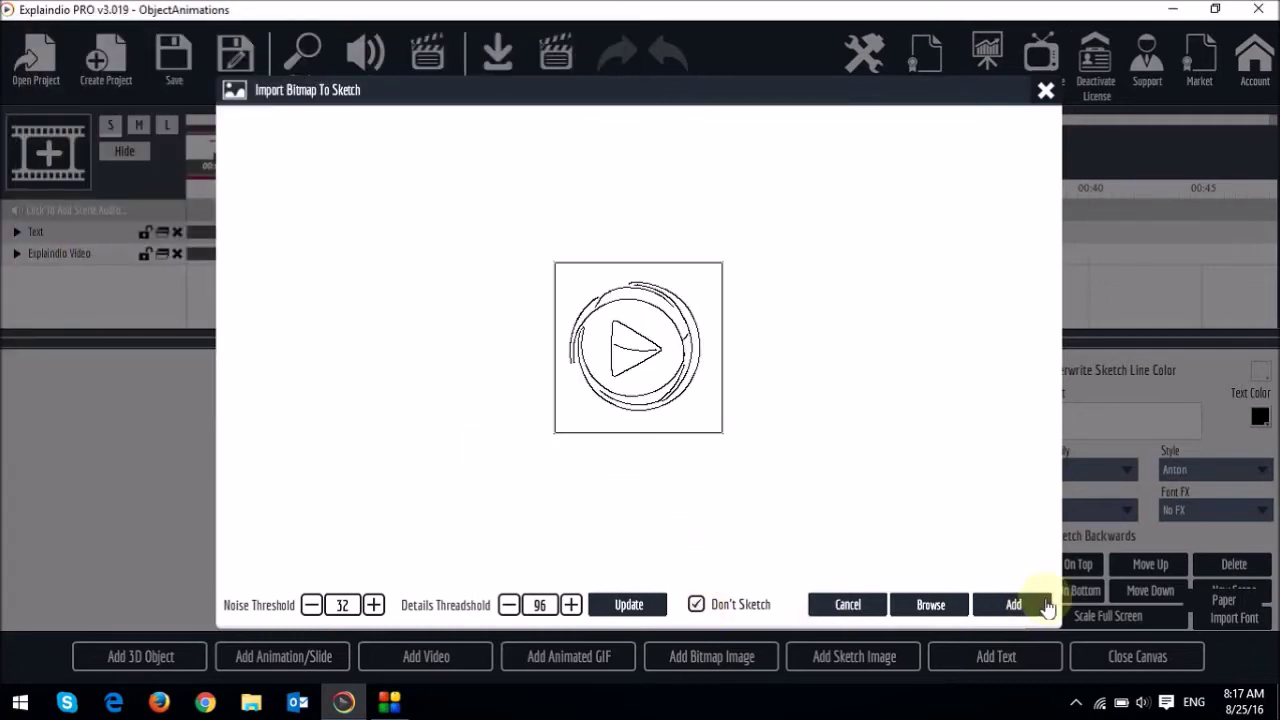
click(1014, 604)
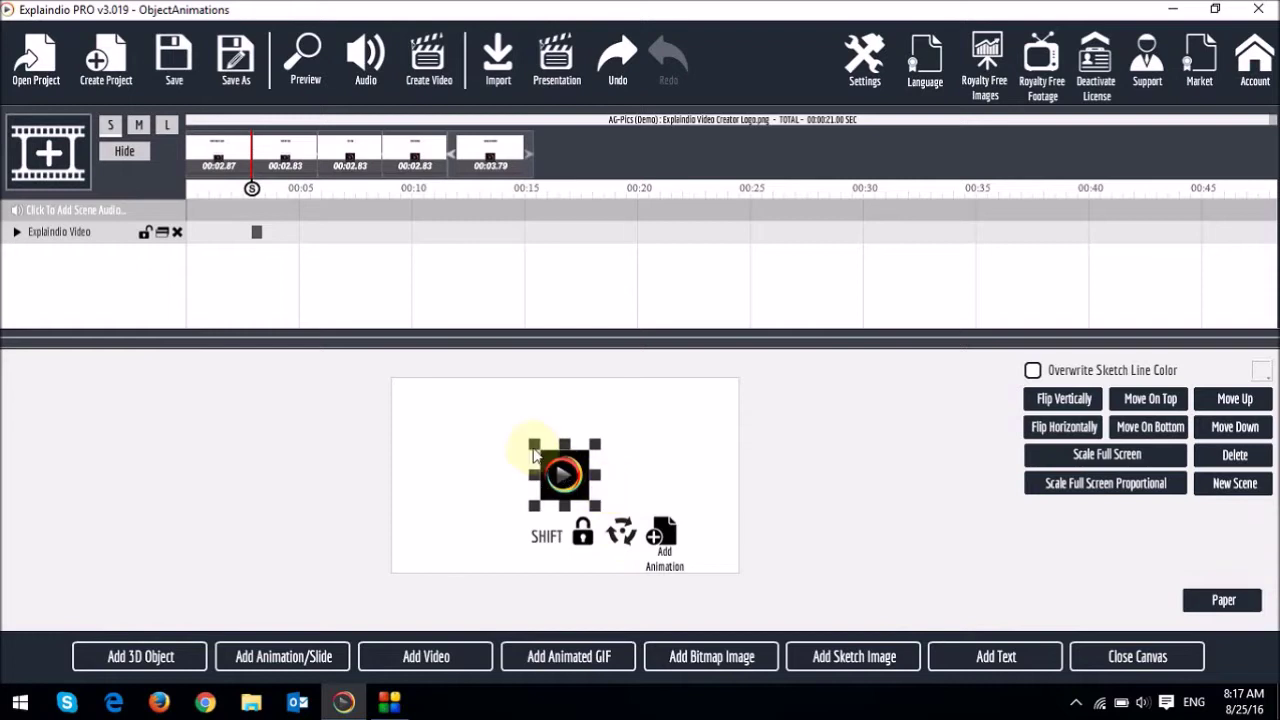
Step: Enlarge the logo on the canvas and expand the Explaindio Video track's effects
drag(525, 443, 555, 466)
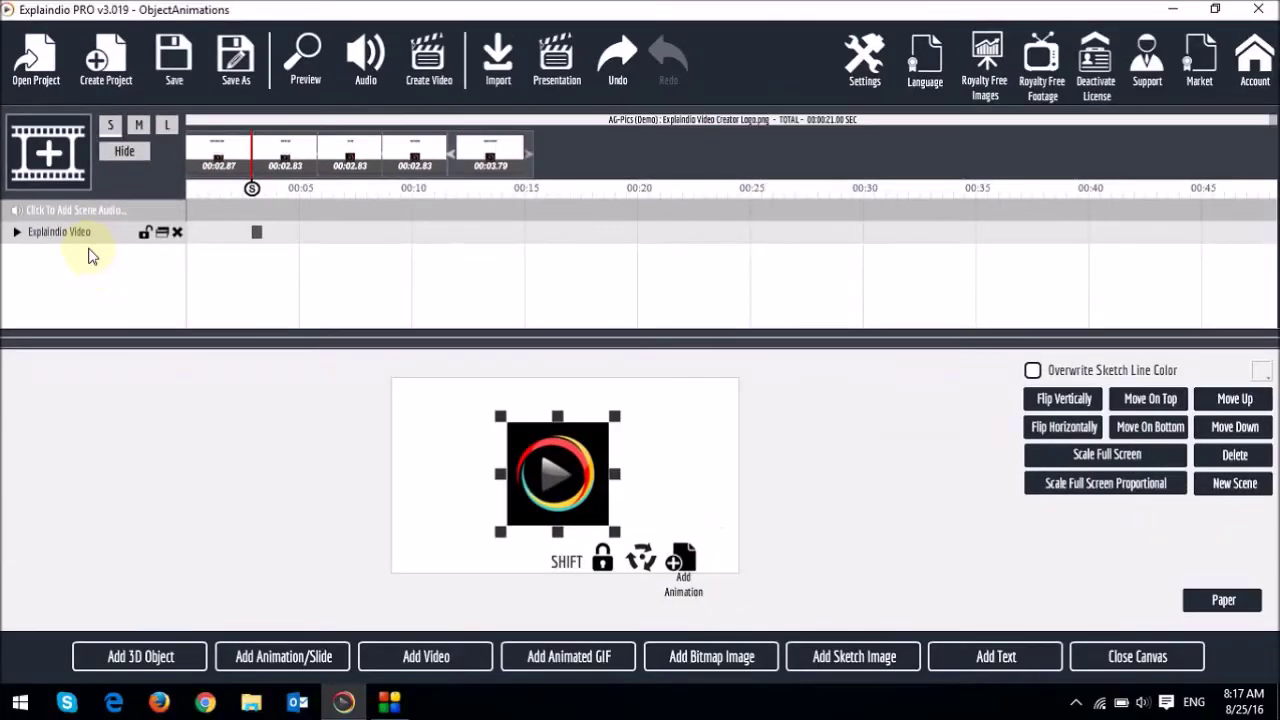
click(17, 237)
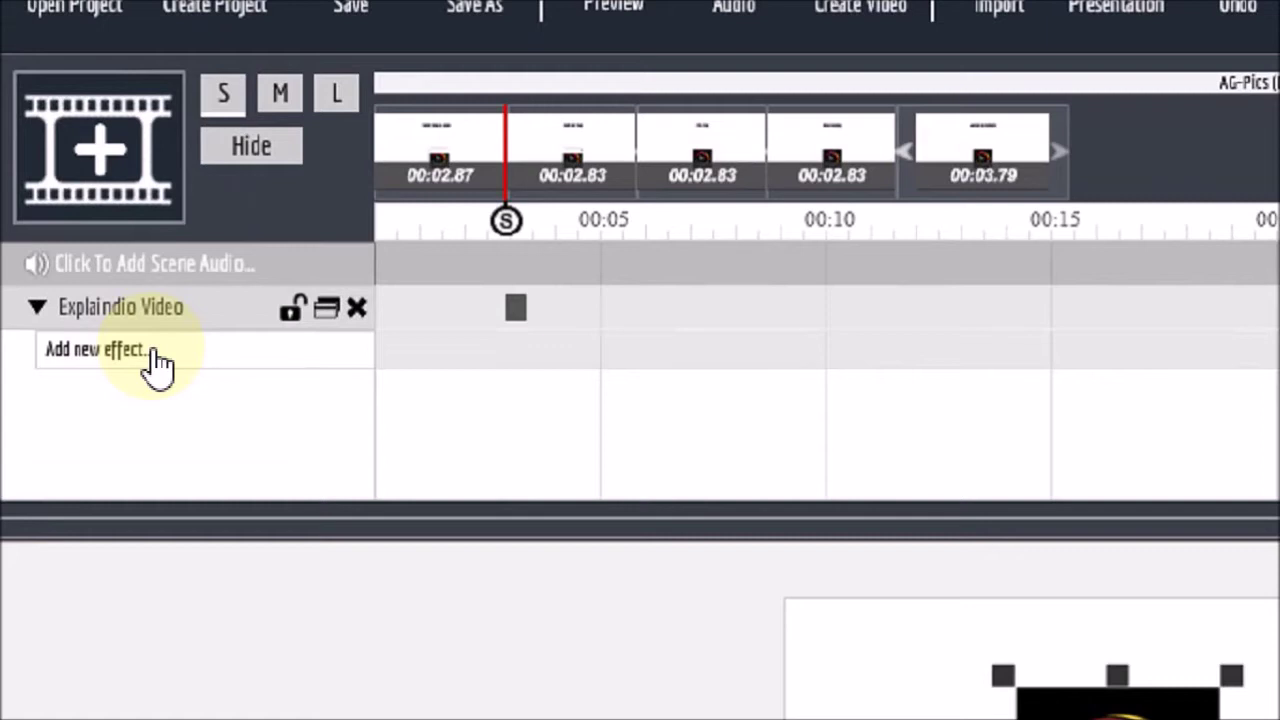
Step: Apply the Twist Stop And Spin animation preset to the logo layer
click(156, 366)
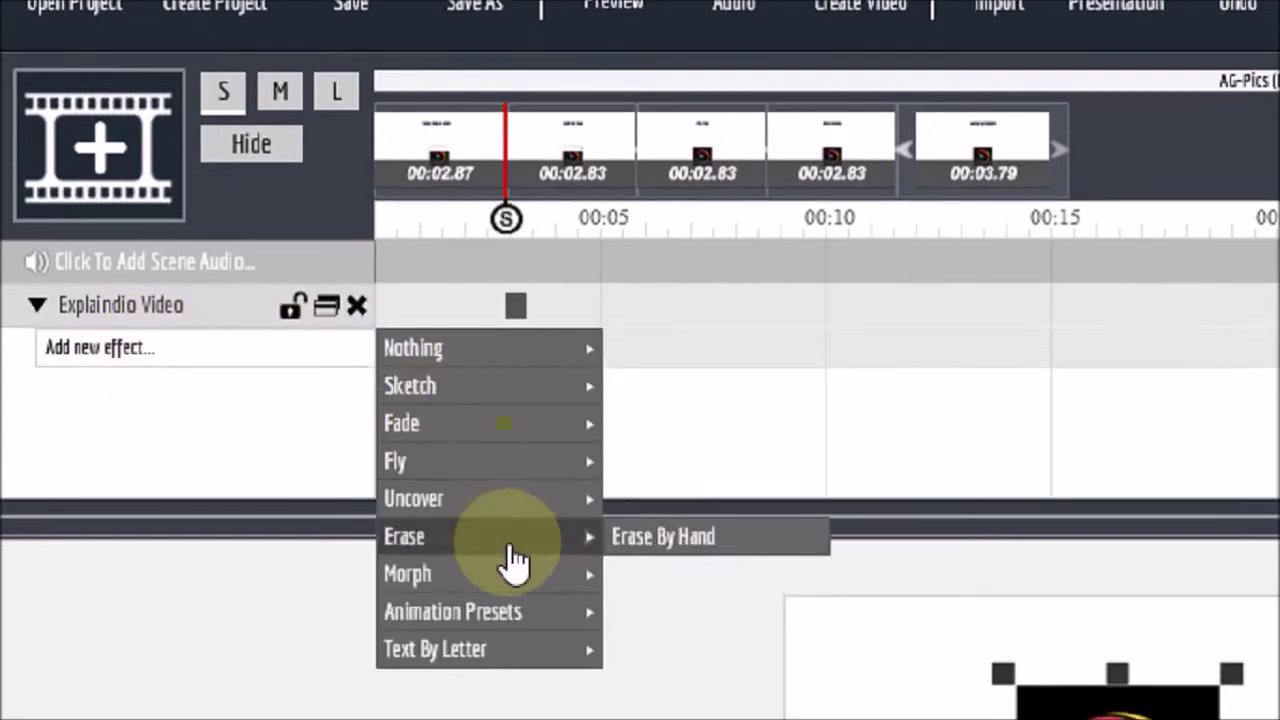
mouse_move(520, 615)
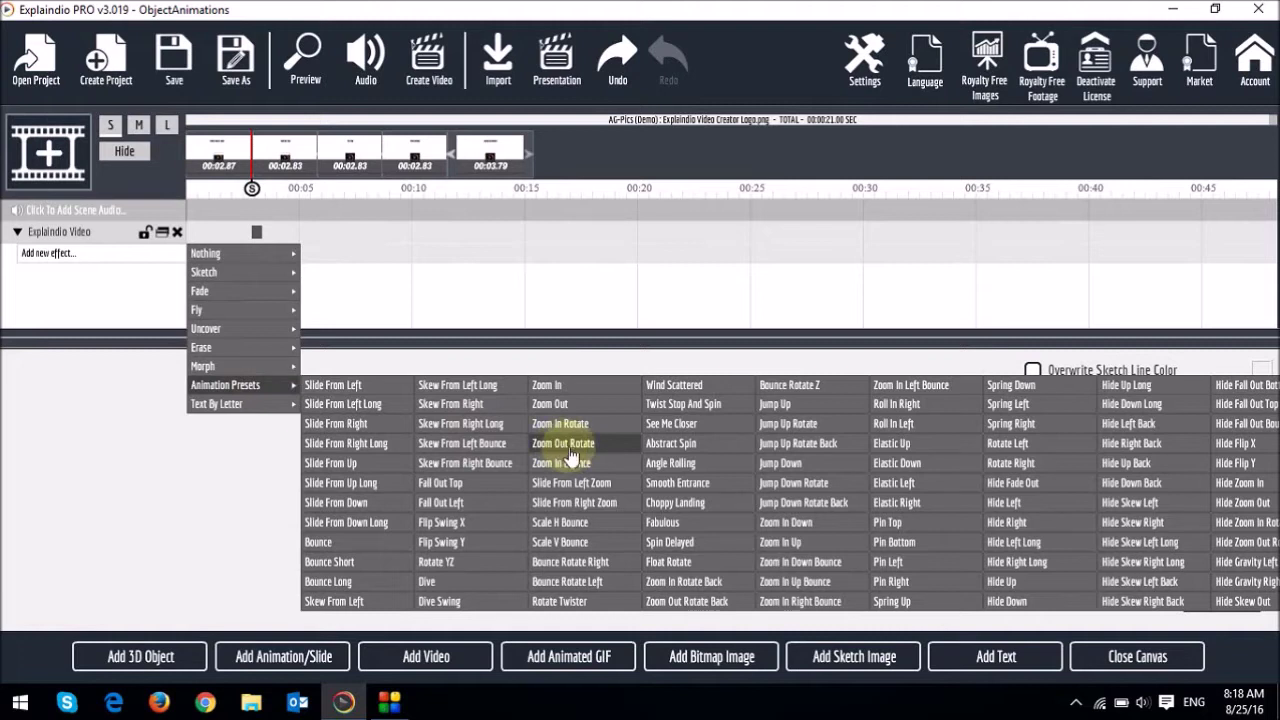
click(686, 404)
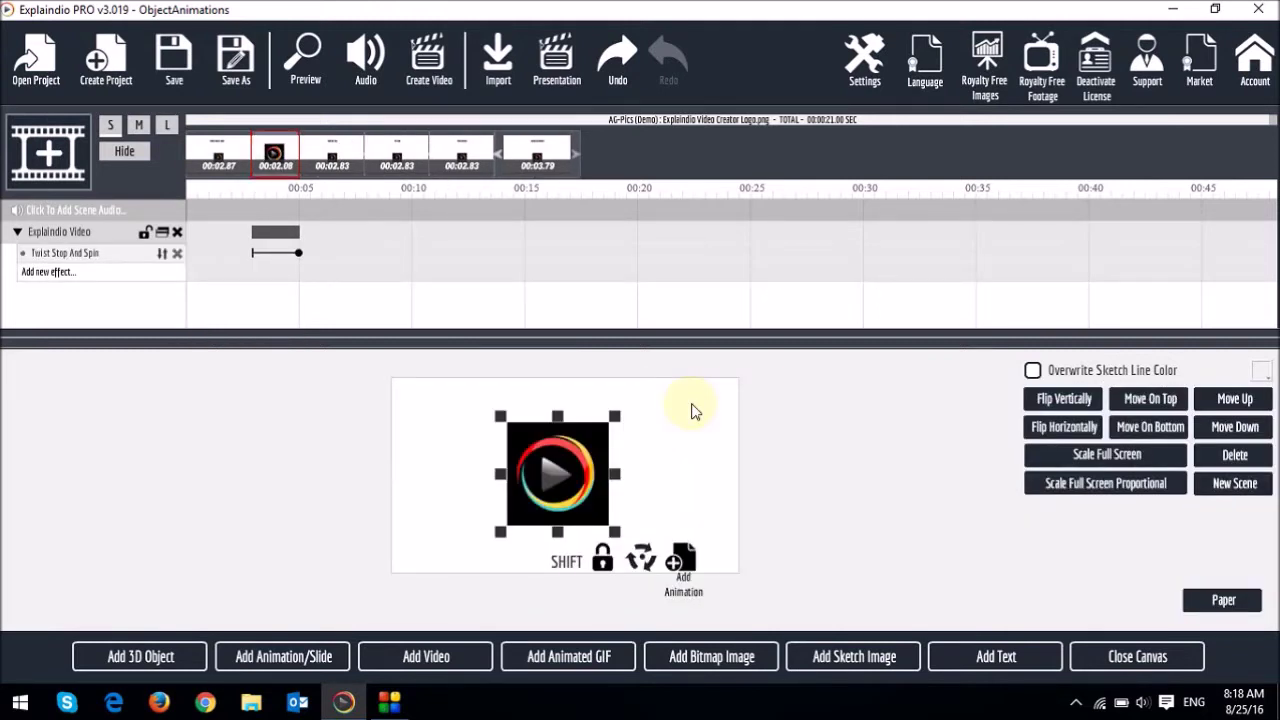
Step: Close the canvas and preview the logo's Twist Stop And Spin entrance in the 2.08-second scene
click(1150, 660)
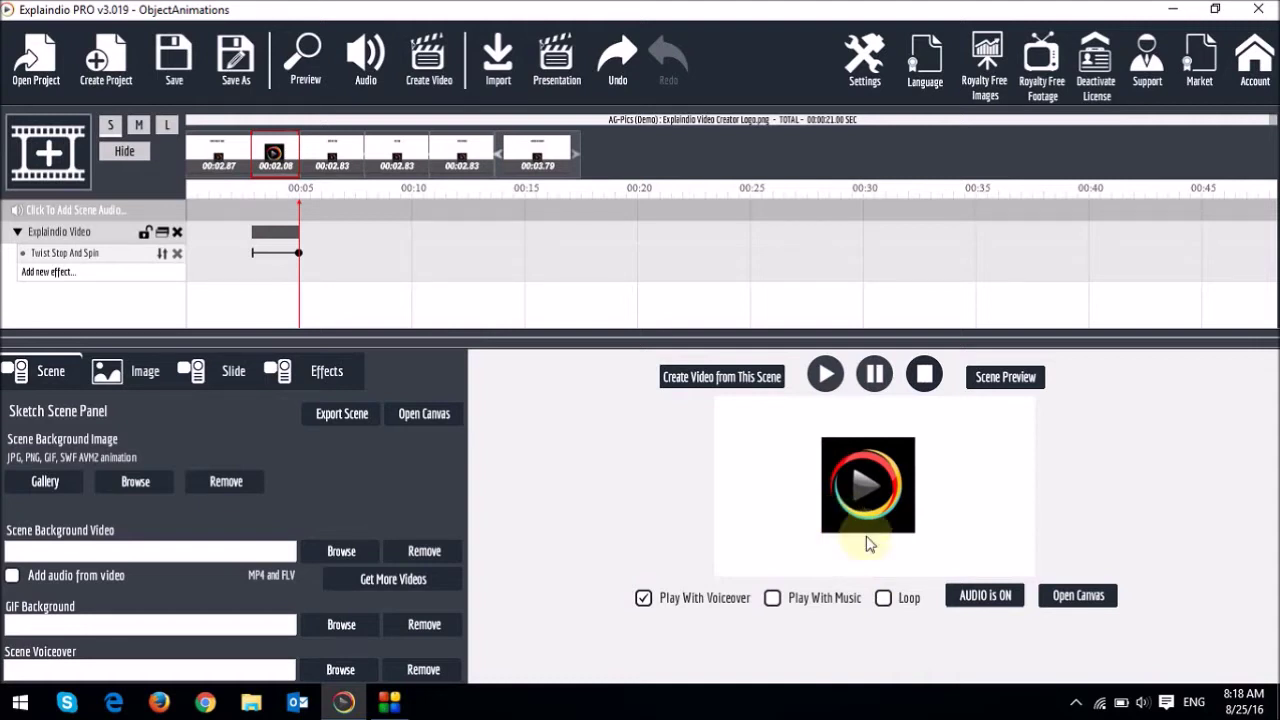
click(72, 243)
click(1025, 388)
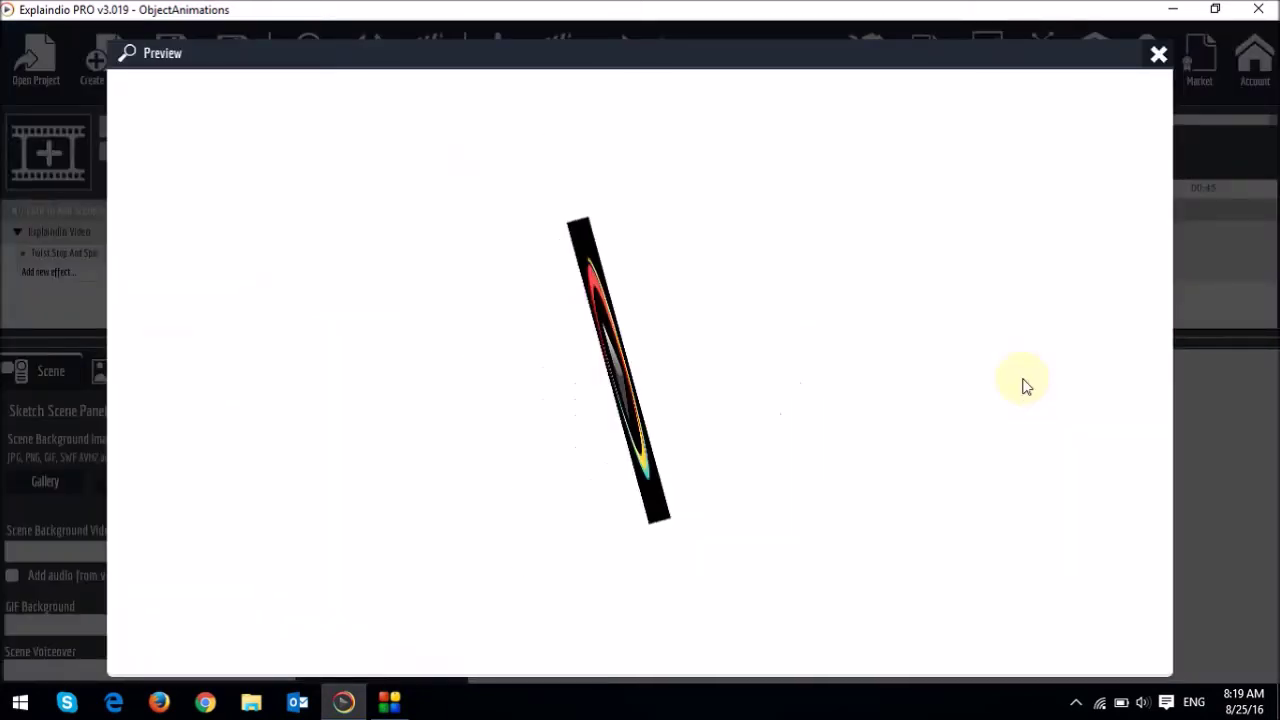
click(1158, 56)
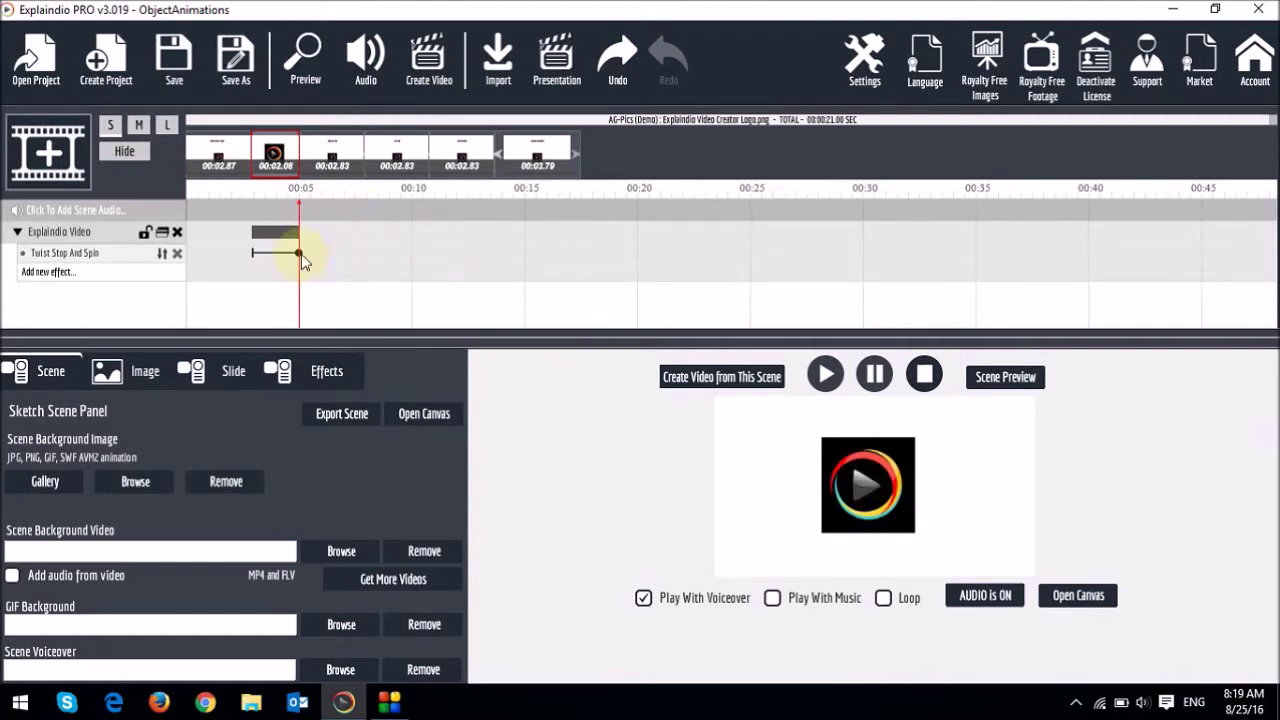
Step: Stretch the Twist Stop And Spin effect on the timeline to end at about 00:05.5
drag(299, 252, 335, 257)
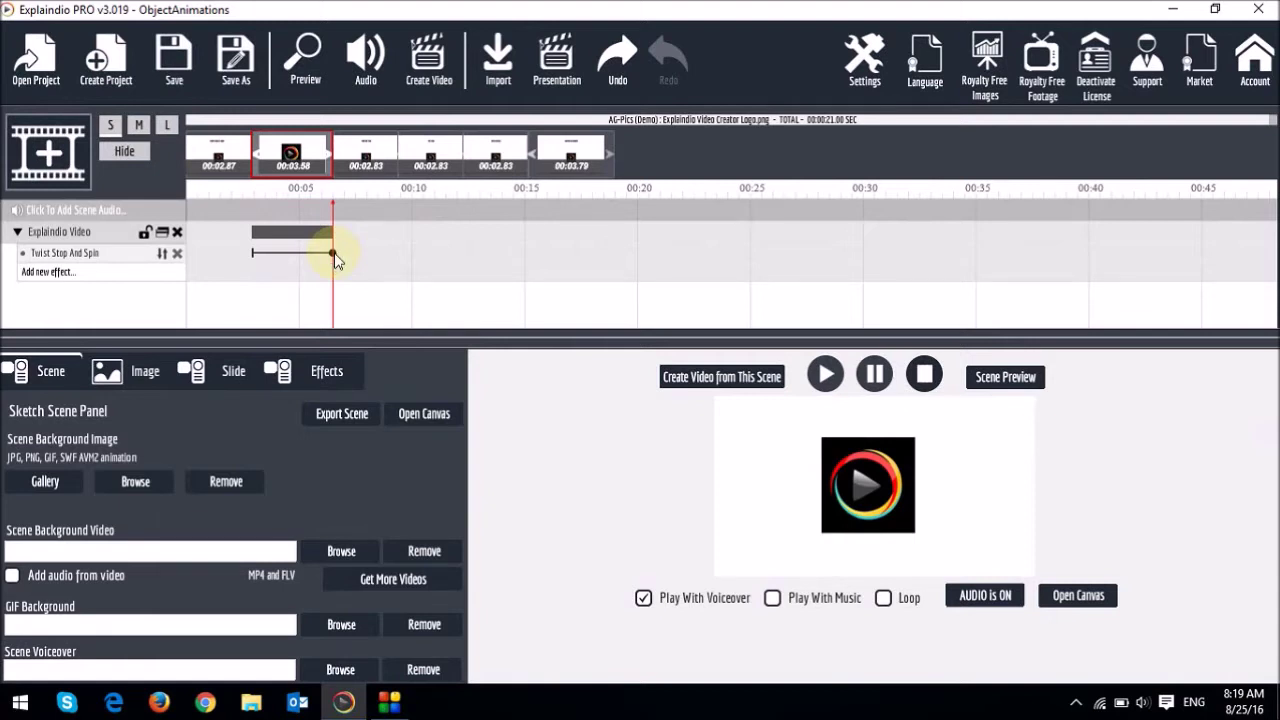
drag(335, 256, 275, 254)
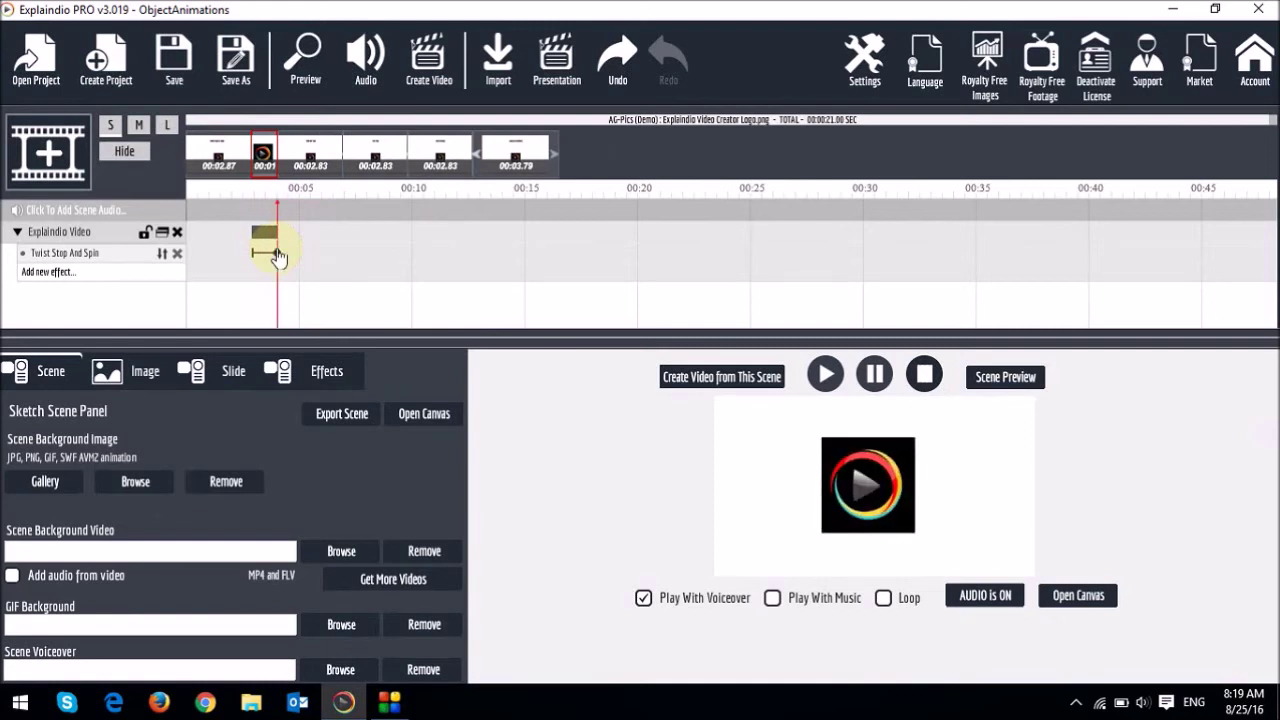
drag(277, 257, 310, 257)
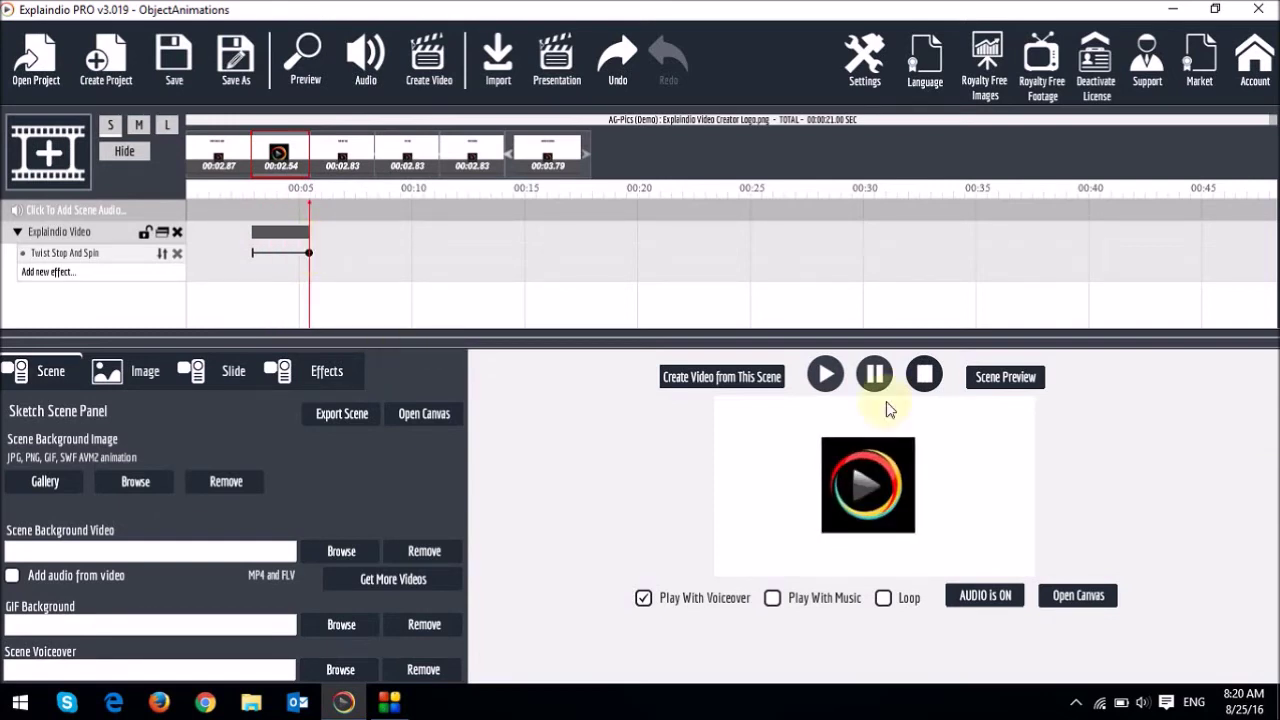
Step: Preview the scene at 2.54 seconds and show the spin effect's timing settings
click(1006, 378)
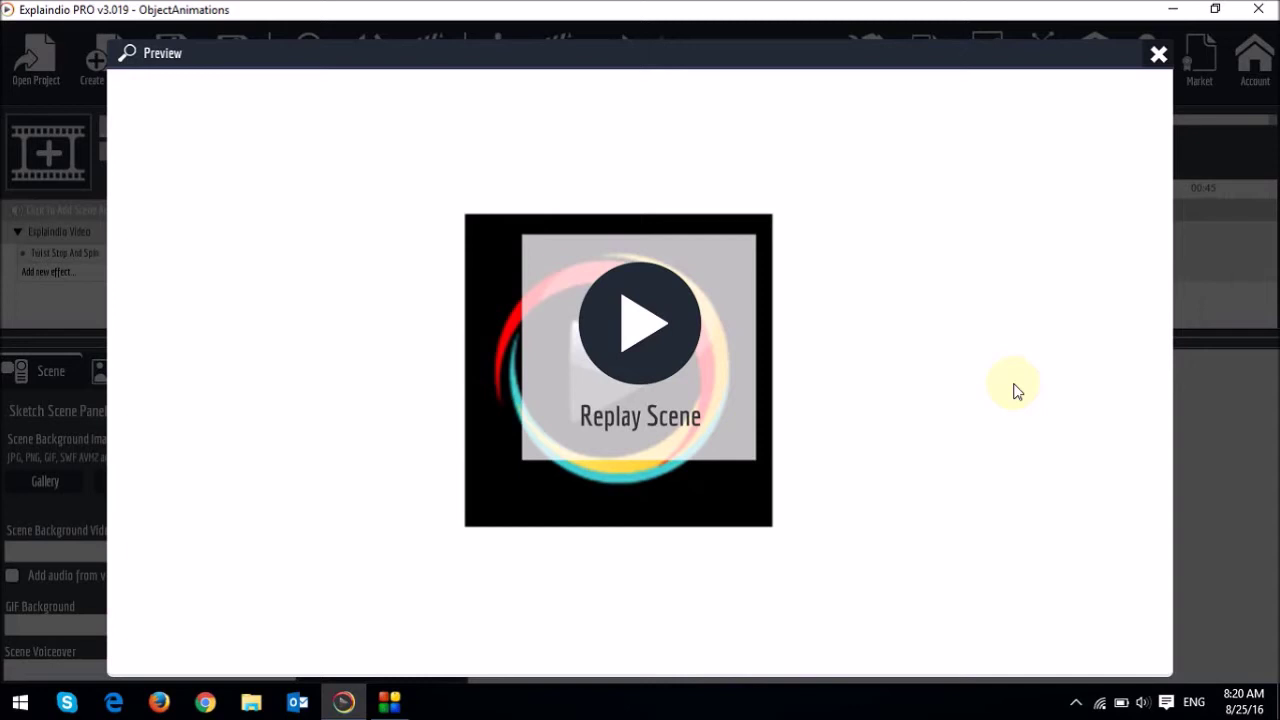
click(1158, 54)
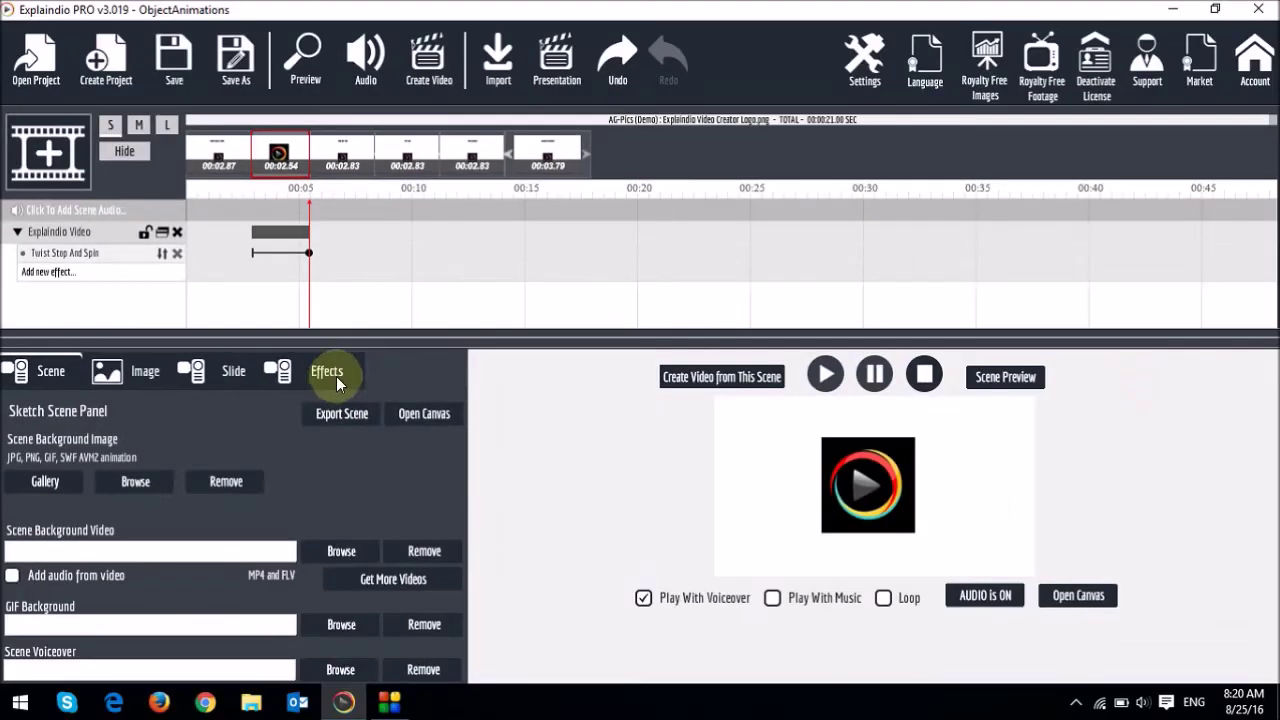
click(330, 371)
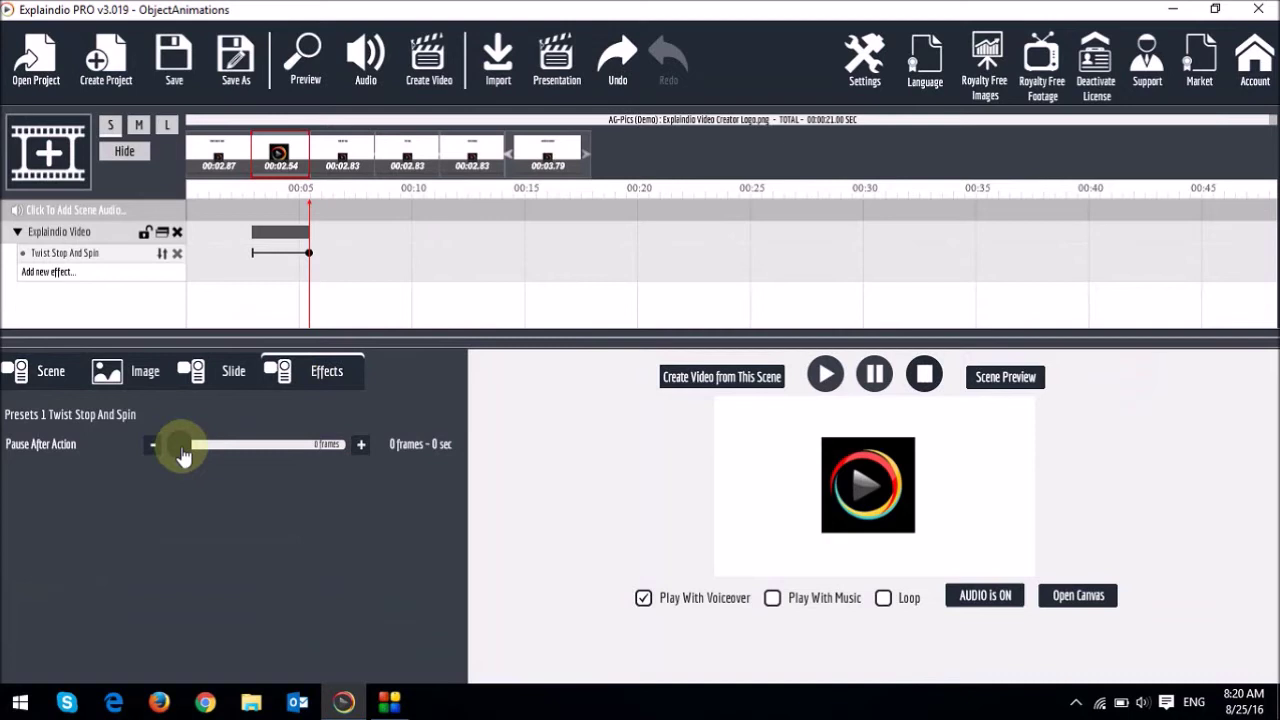
Step: Add a 60-frame (2.5 sec) pause after the spin, preview the 5.04-second scene, reopen the canvas
drag(183, 455, 194, 456)
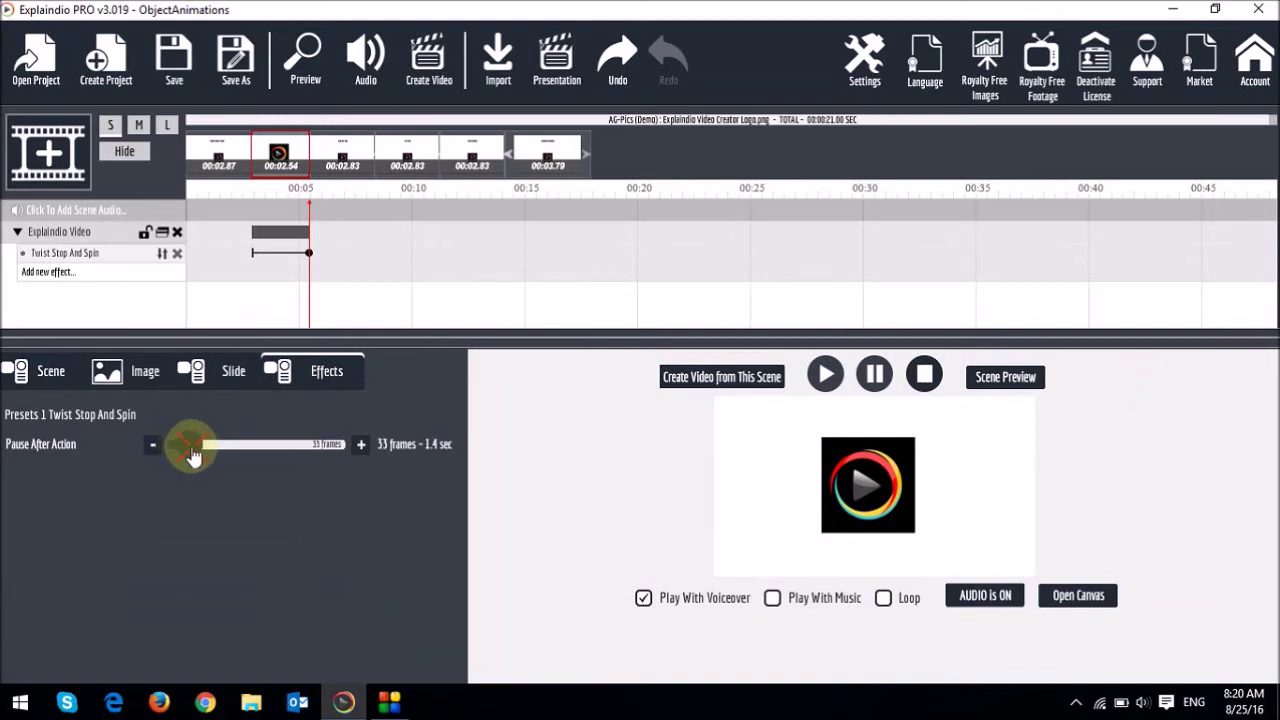
drag(194, 456, 203, 453)
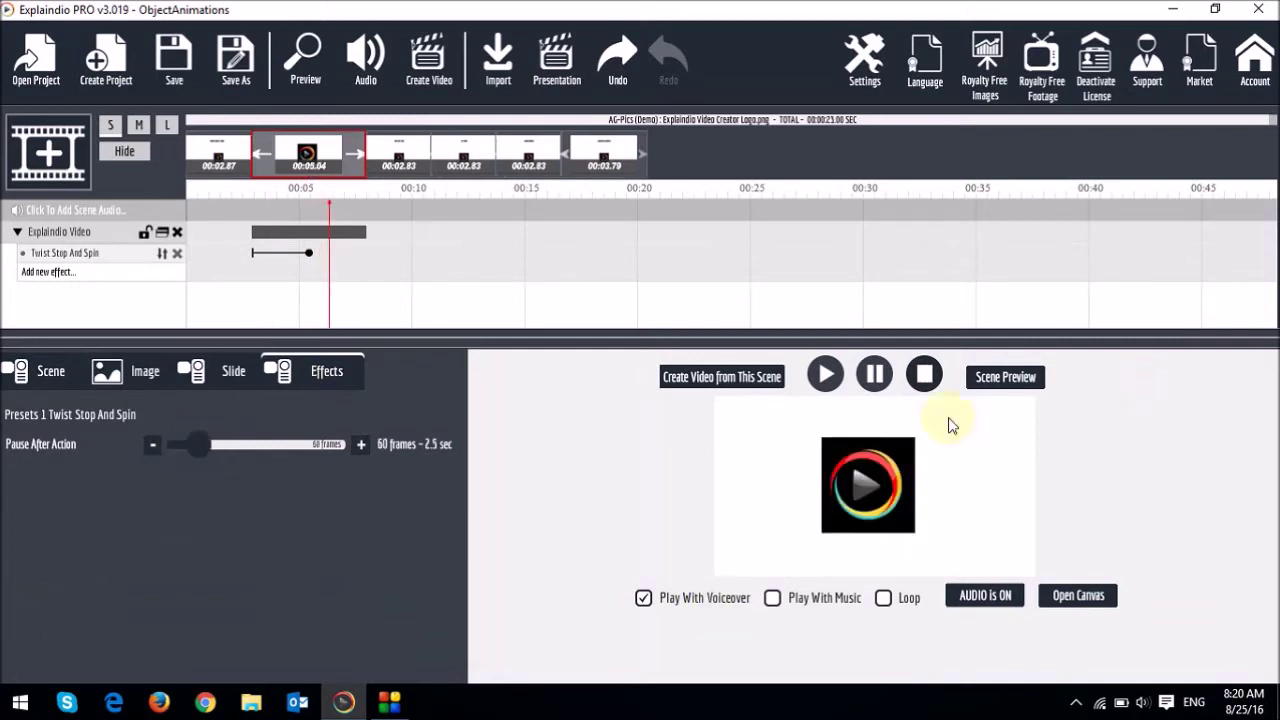
click(1030, 384)
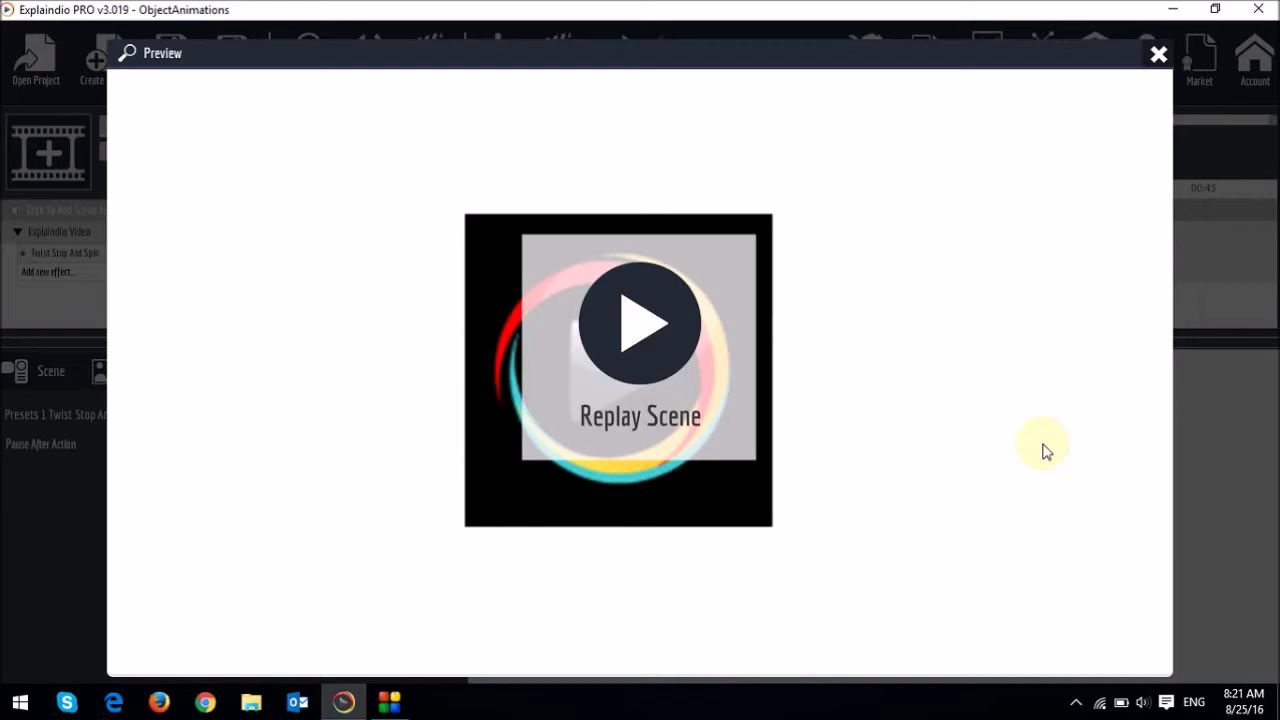
click(1158, 55)
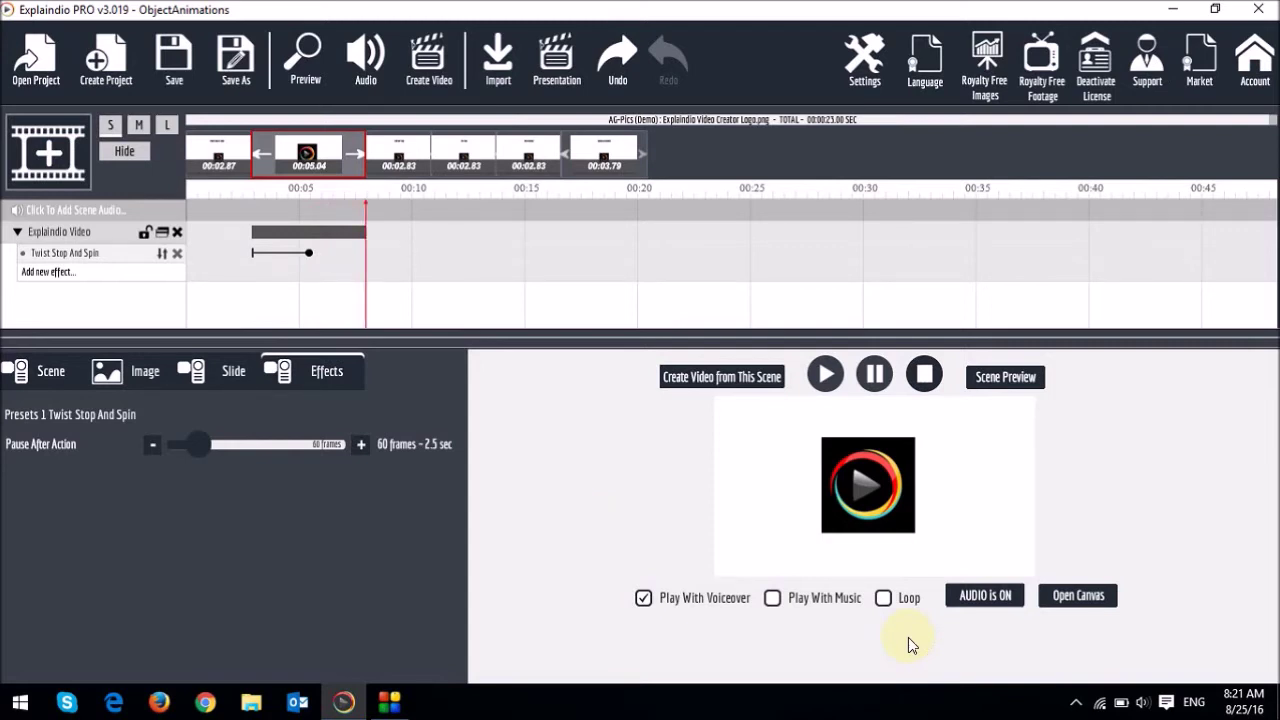
click(1080, 598)
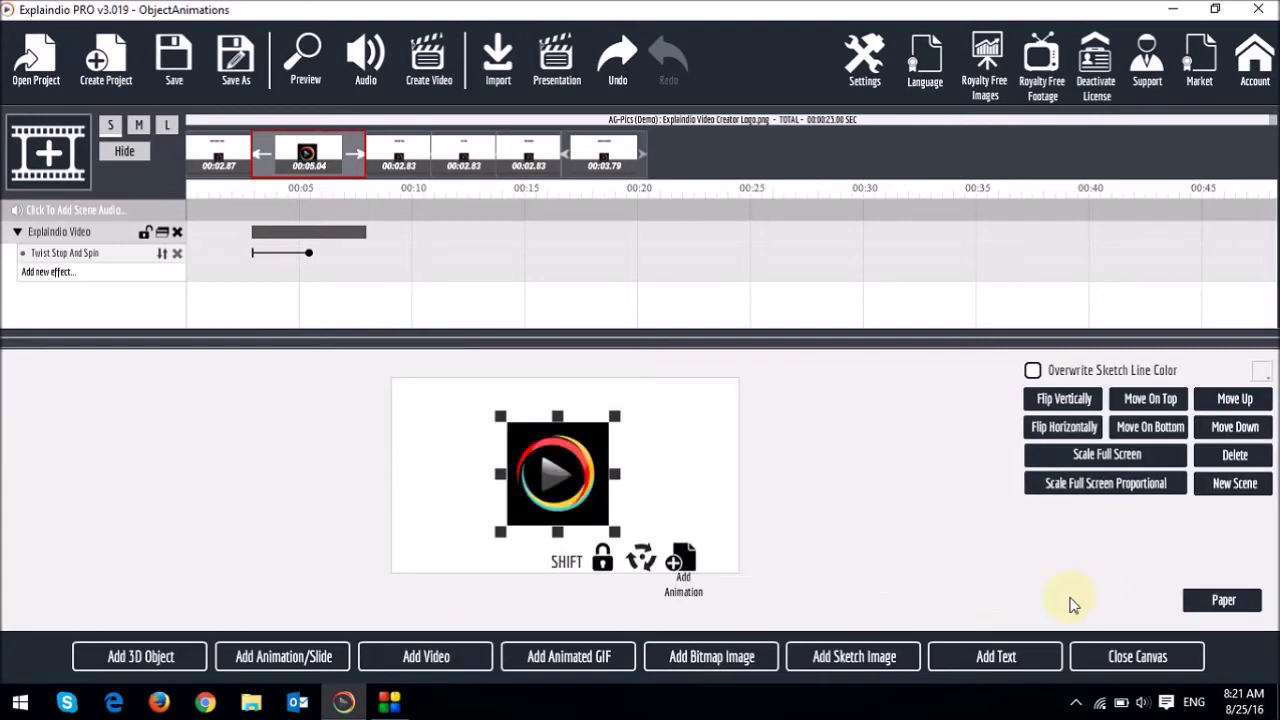
Step: Add the clock sketch from Personal Library, placing the logo left and the clock right
click(857, 660)
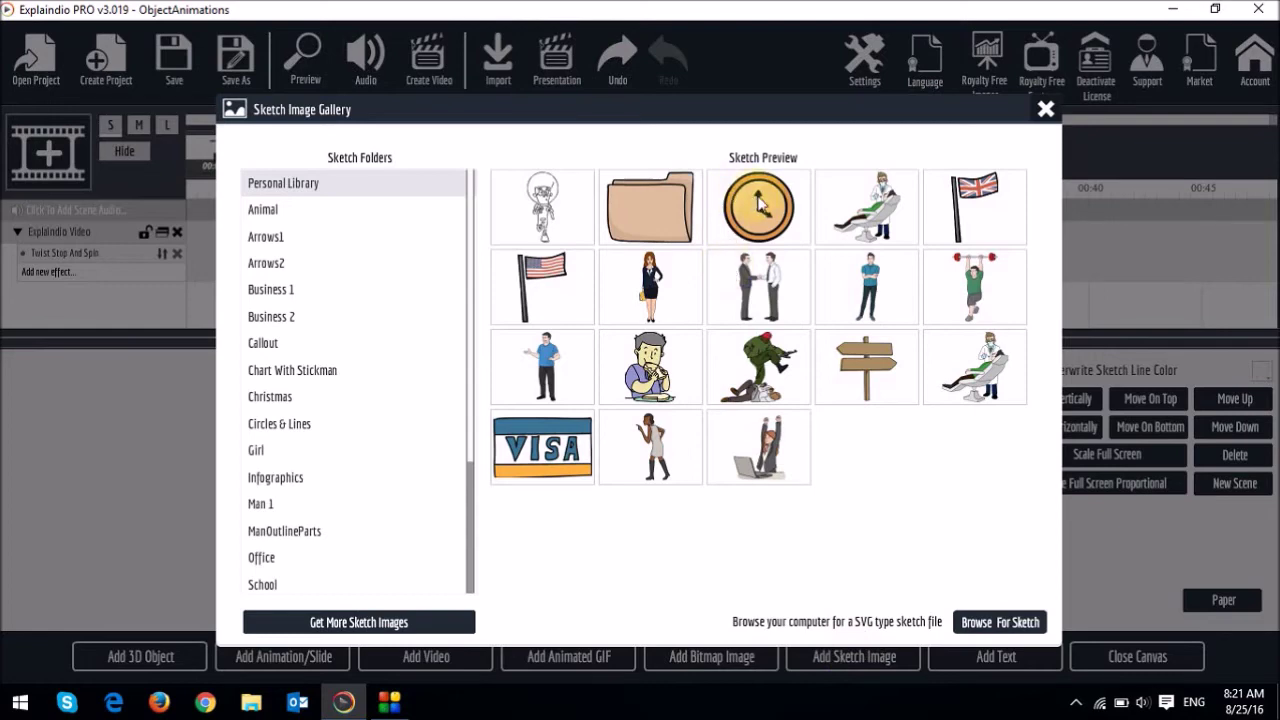
click(760, 203)
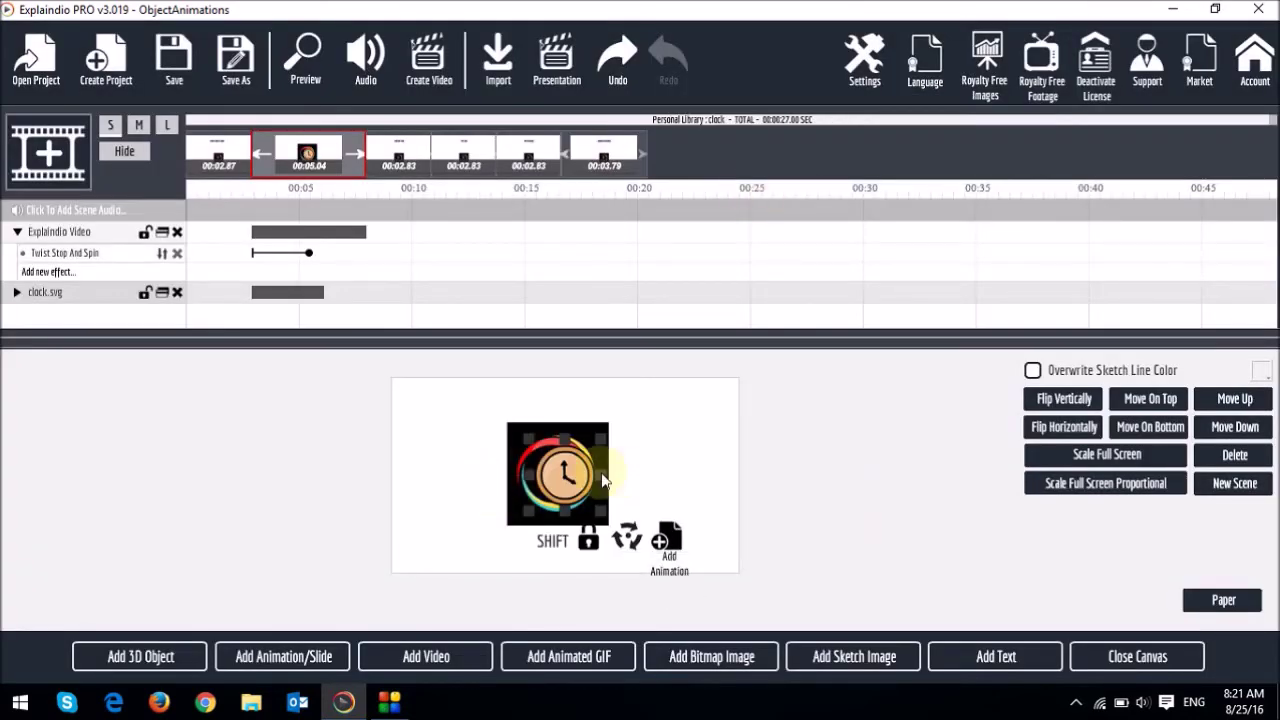
drag(566, 478, 695, 478)
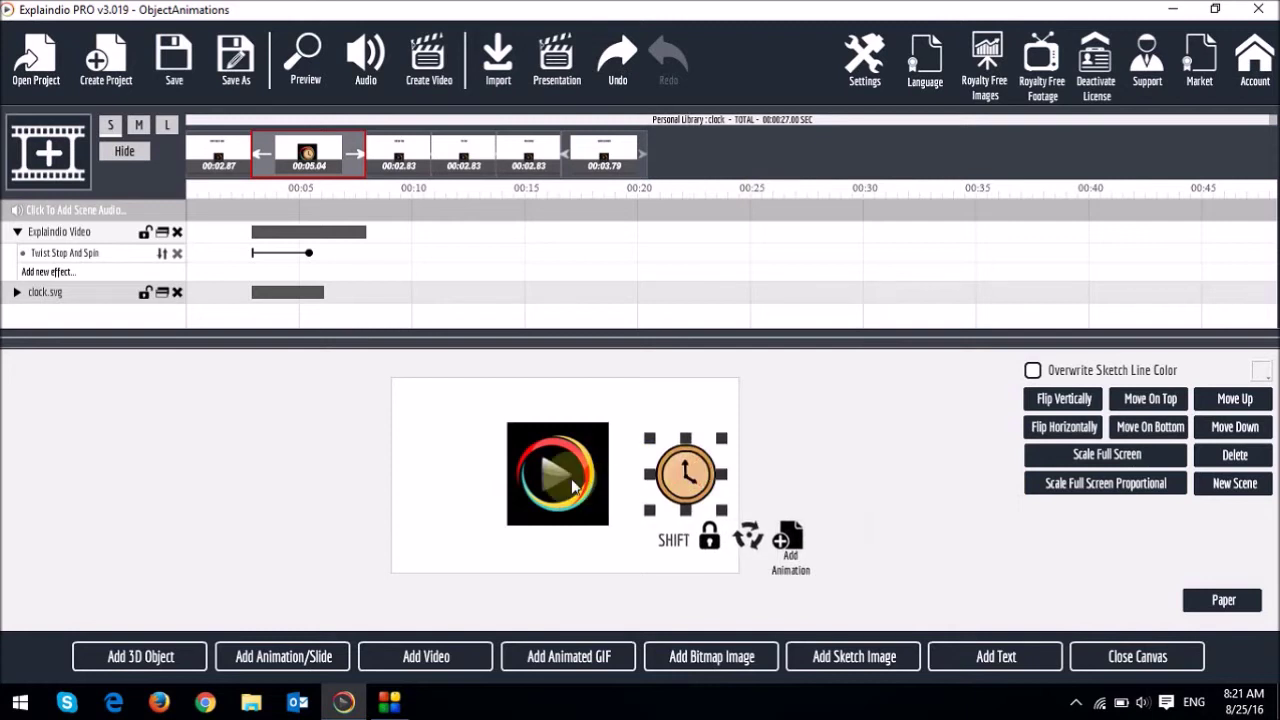
drag(568, 484, 488, 482)
click(737, 500)
mouse_move(646, 453)
mouse_down()
mouse_move(605, 447)
mouse_move(580, 409)
mouse_move(592, 423)
mouse_up()
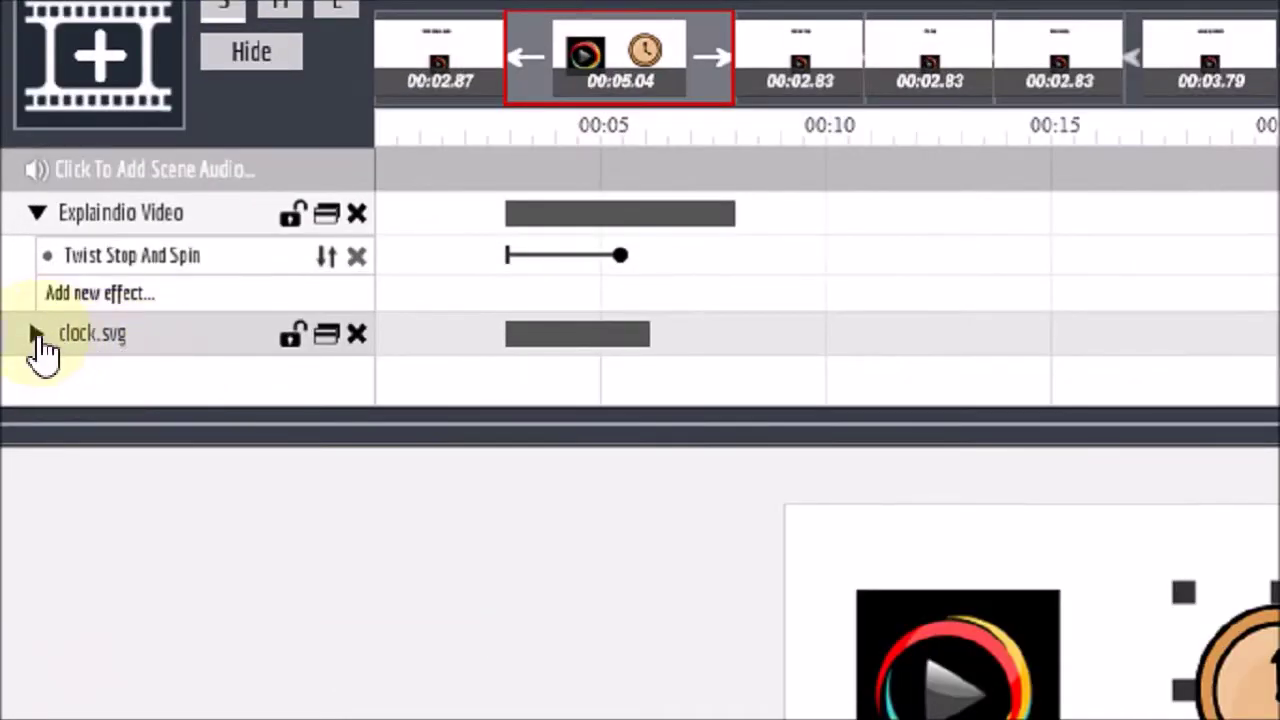
Step: Expand the clock.svg layer to show its Sketch By Hand effect, then close the canvas
click(17, 292)
scroll(180, 345, down, 1)
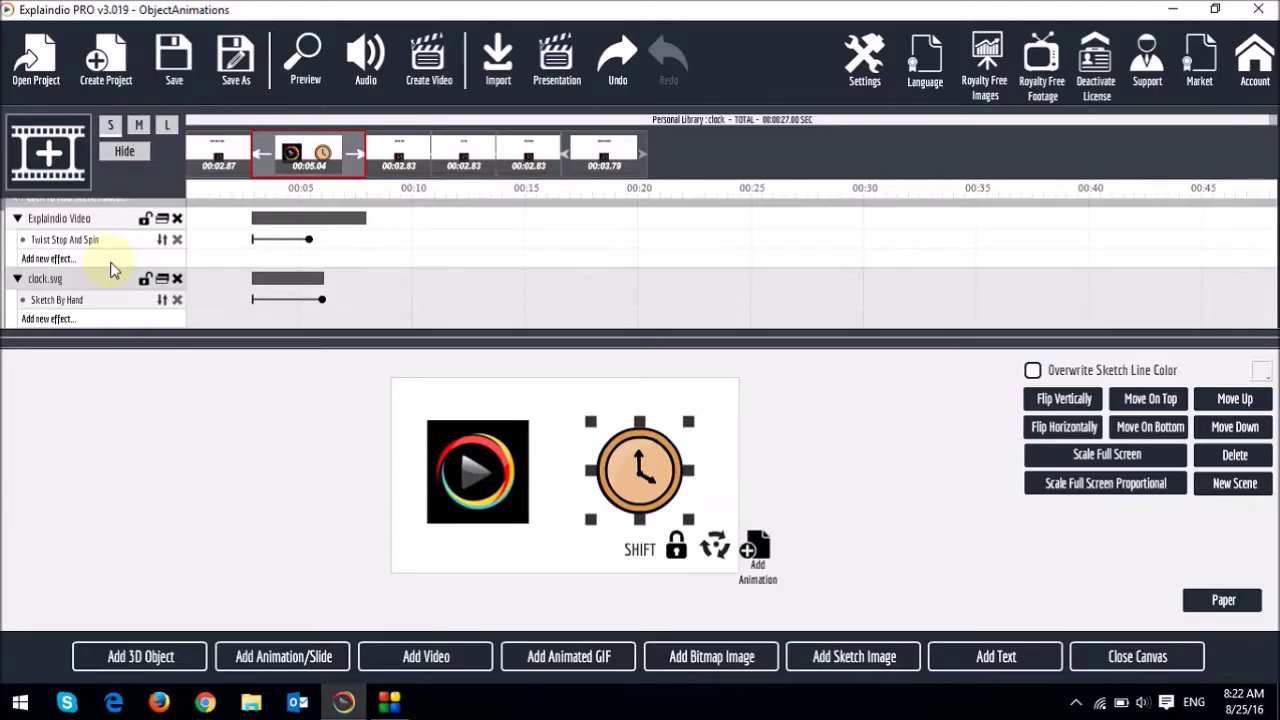
click(1121, 659)
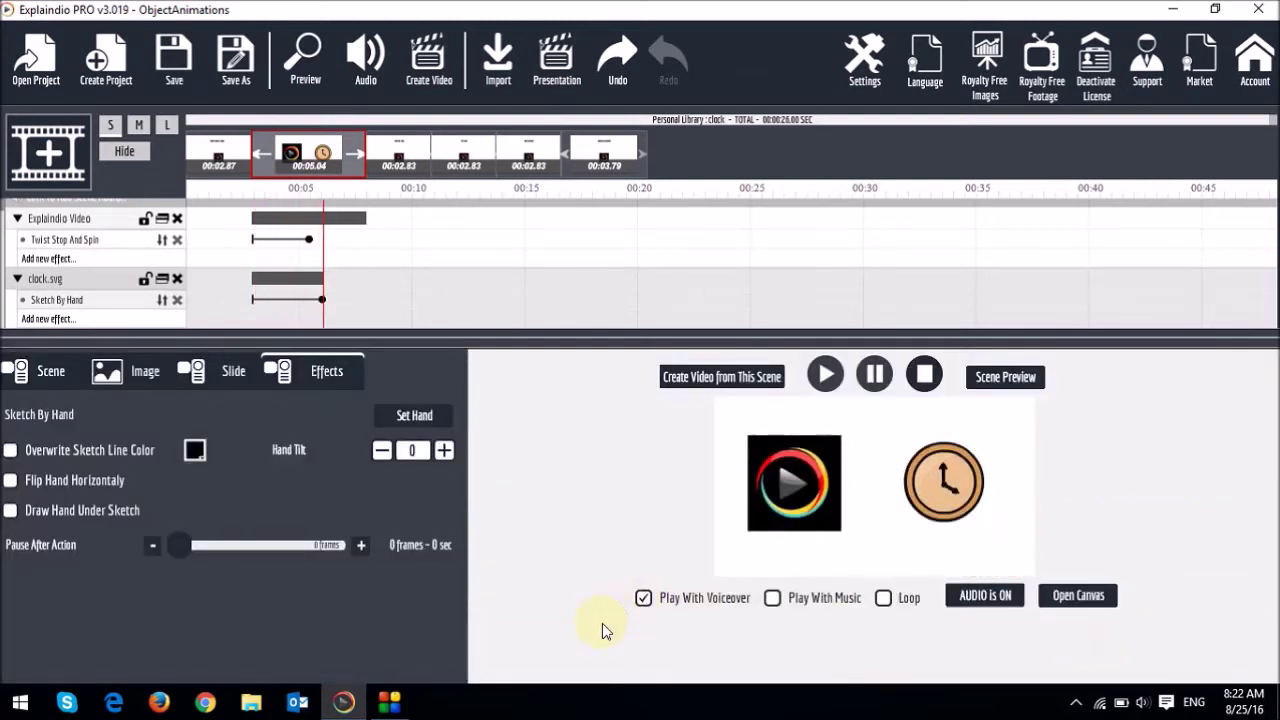
Step: Preview the spinning logo with the hand-sketched clock, then select the Twist Stop And Spin row
click(1006, 380)
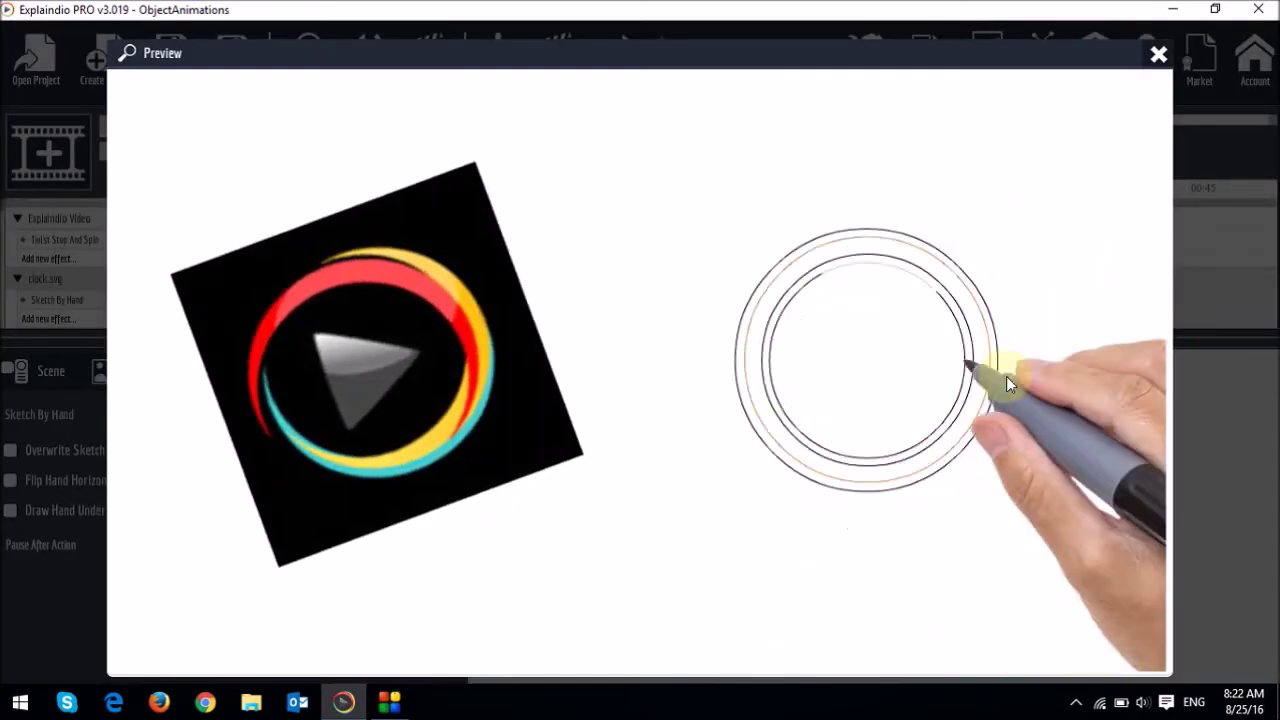
click(1158, 54)
click(286, 247)
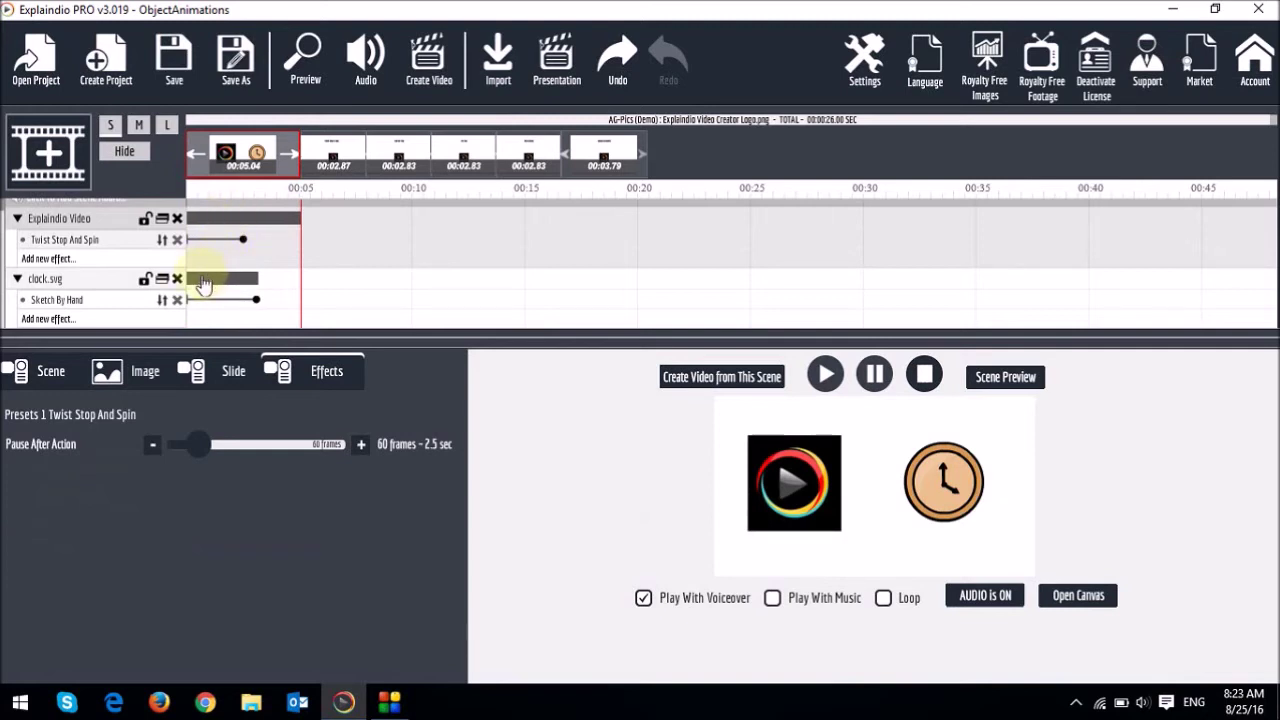
Step: Shift the clock.svg bar so its sketch starts around 00:05, extending the scene to 8.16 seconds
mouse_move(207, 287)
mouse_down()
mouse_move(218, 276)
mouse_move(320, 285)
mouse_up()
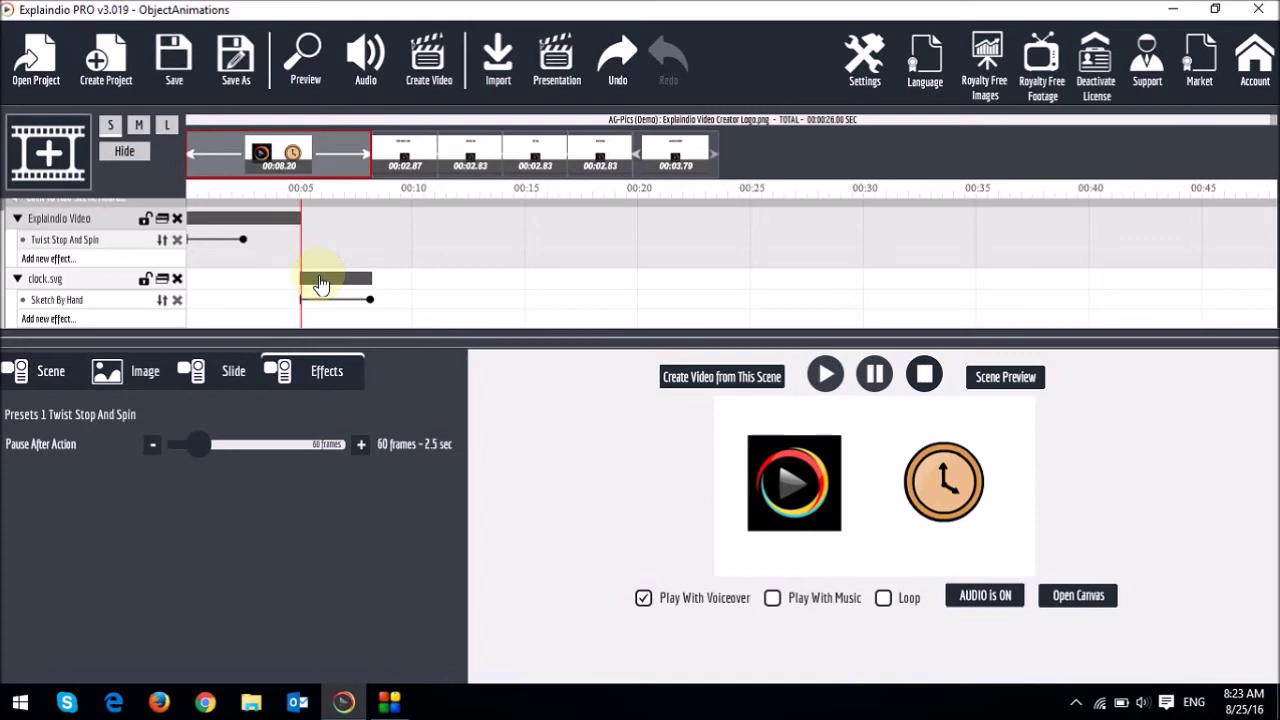
click(1008, 377)
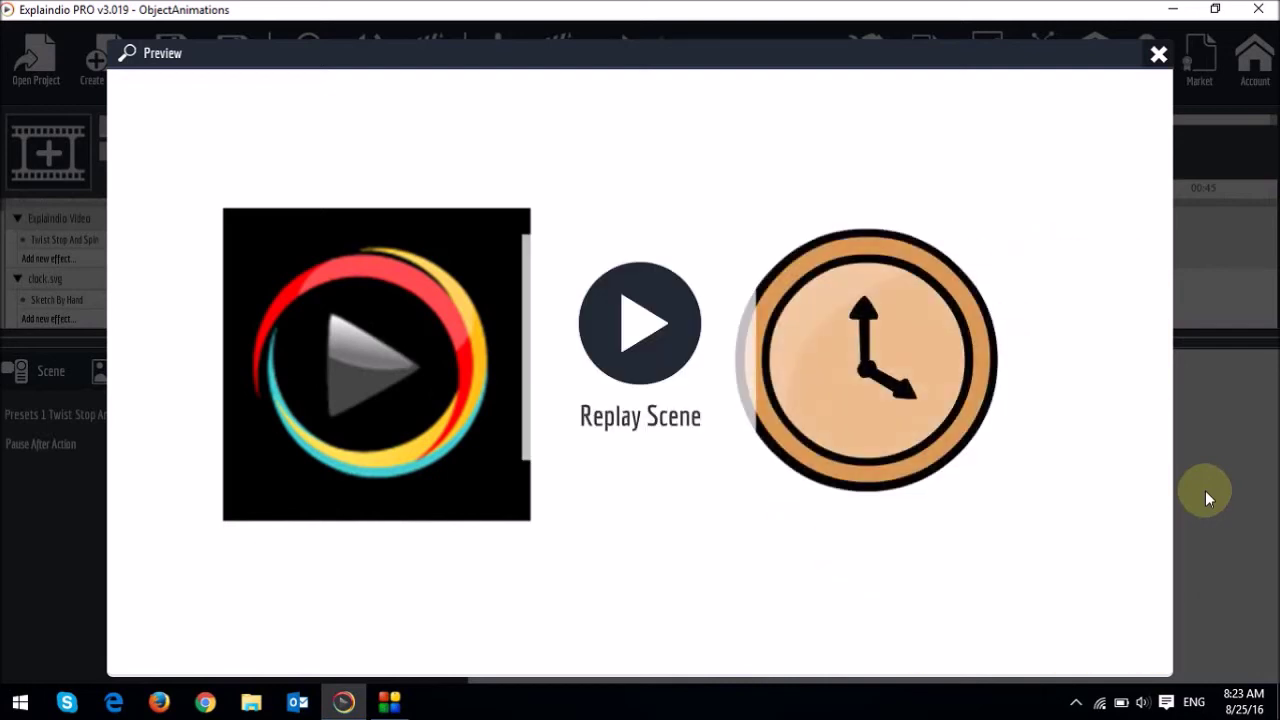
click(1158, 54)
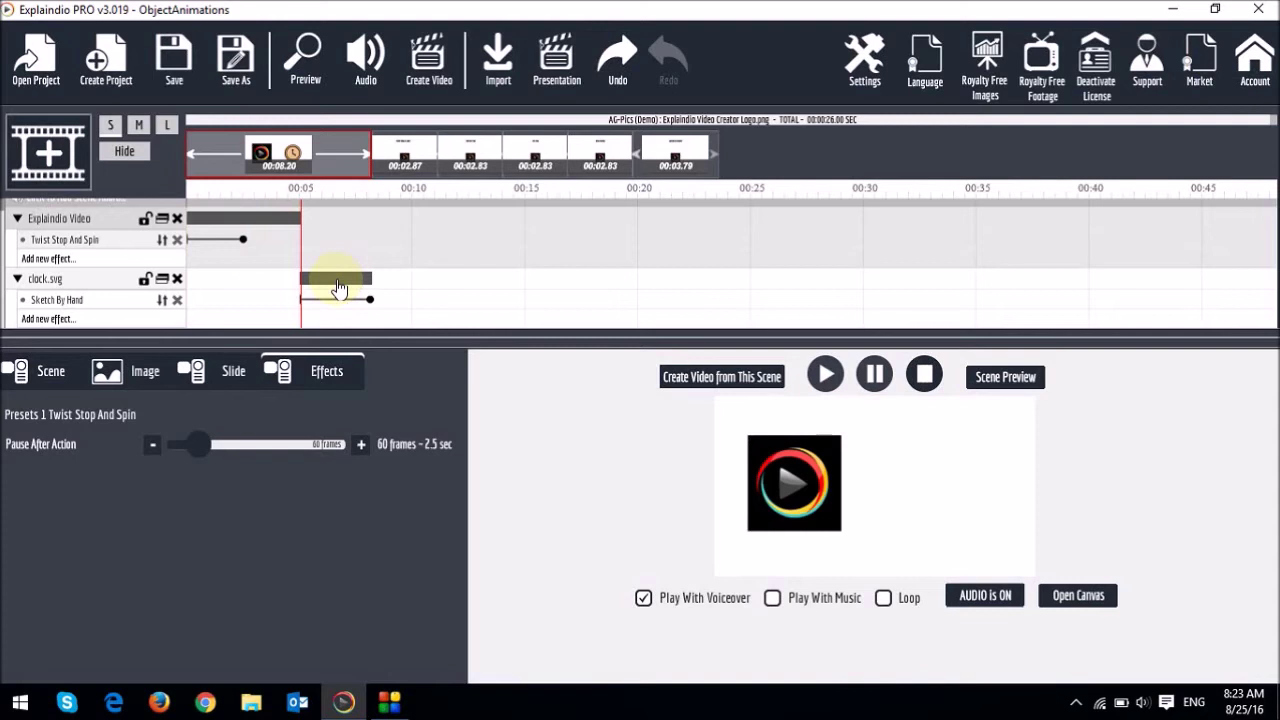
drag(338, 288, 215, 287)
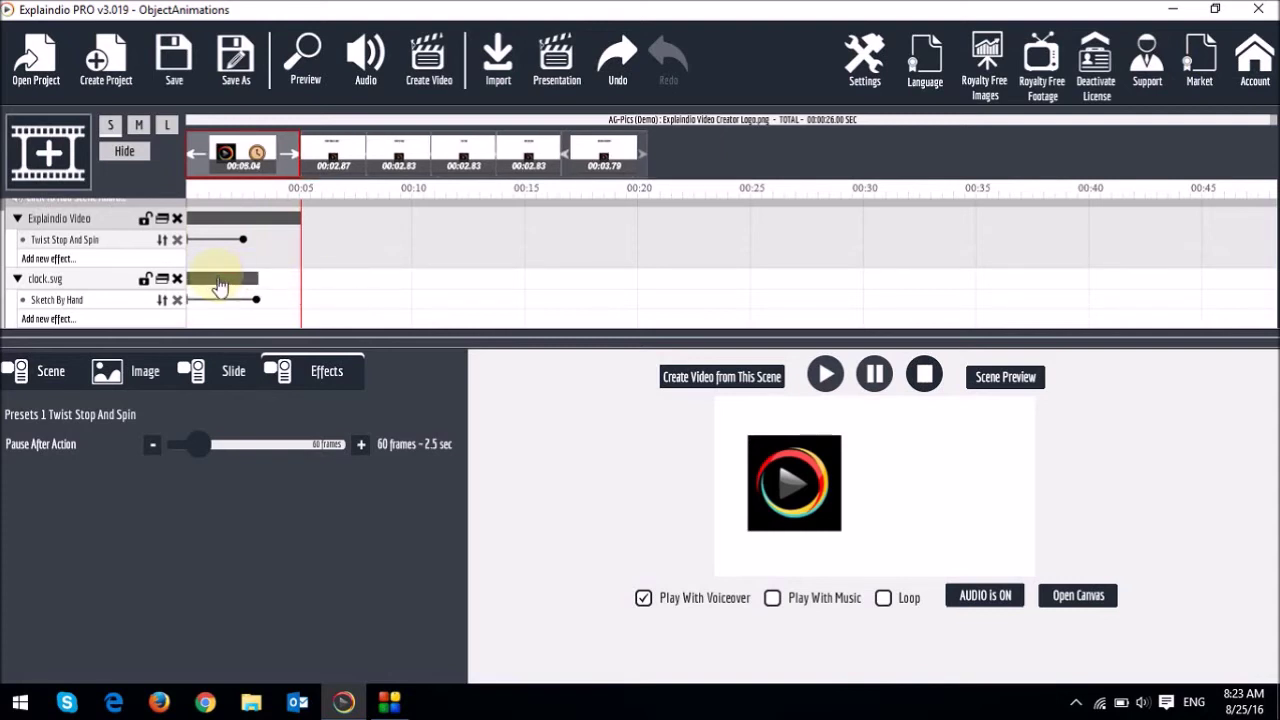
drag(220, 287, 326, 286)
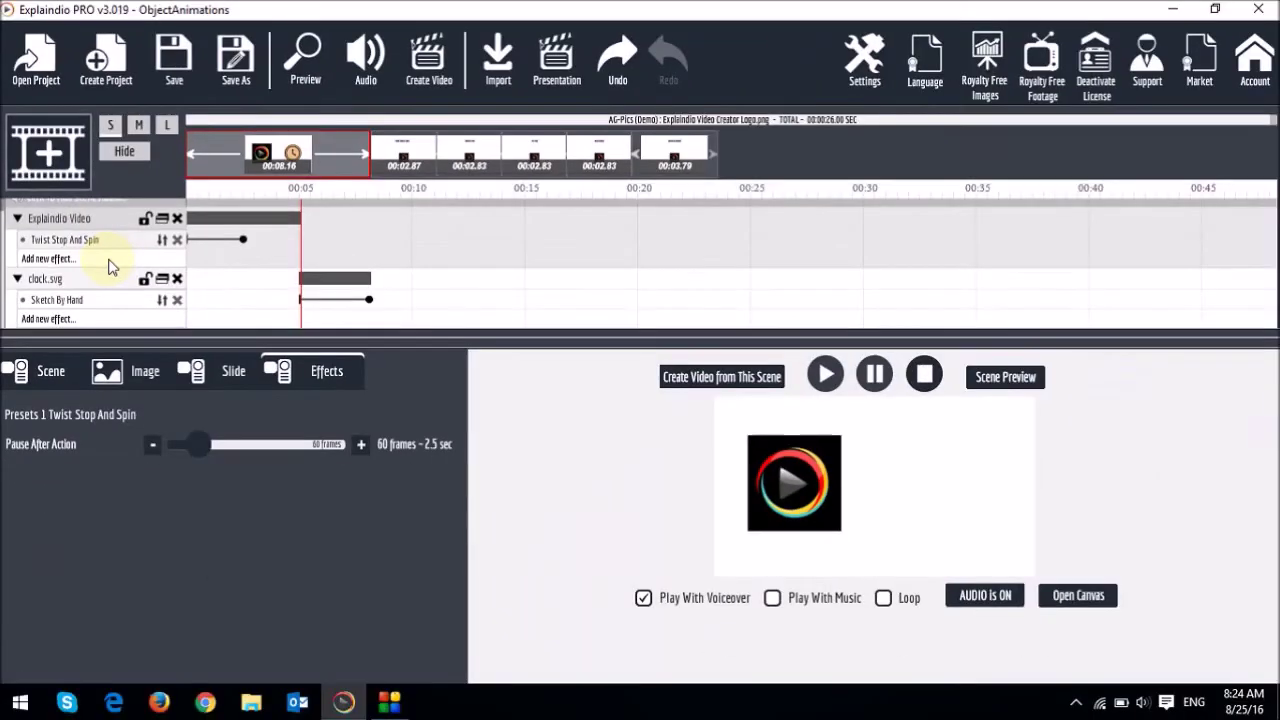
click(205, 351)
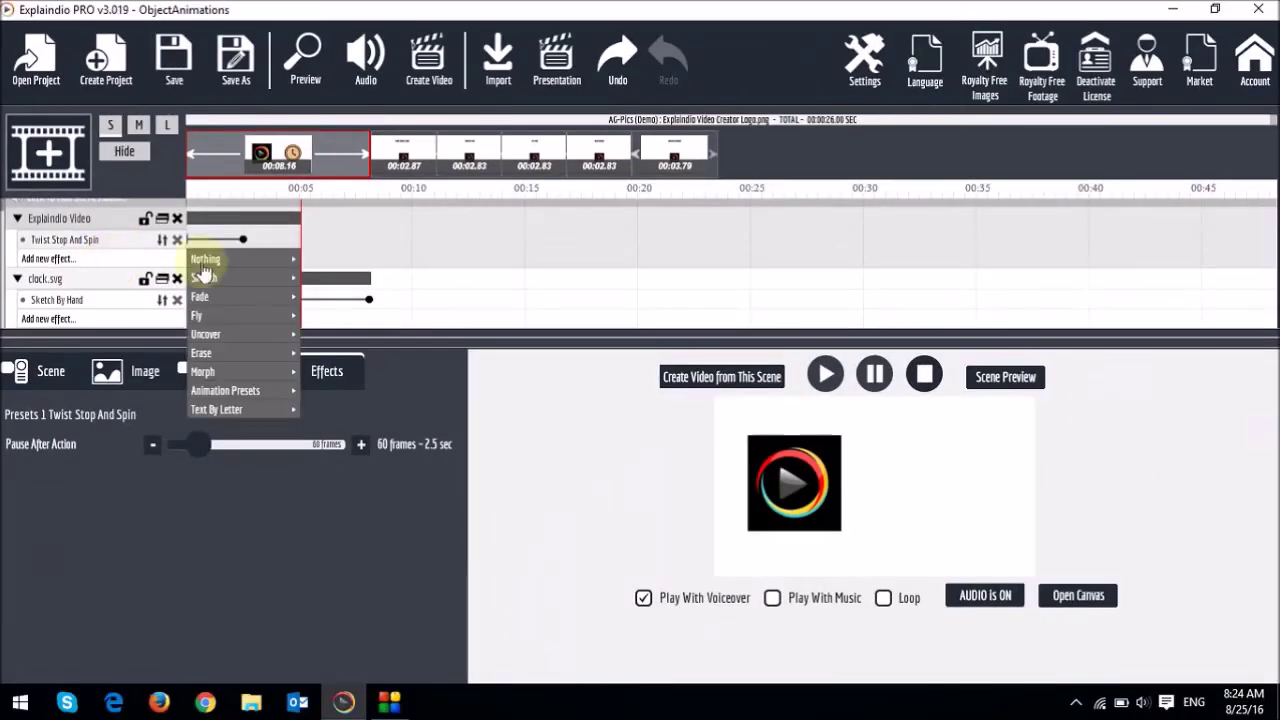
Step: Add a Hide Fade Out exit preset to the logo at about 5 seconds, then enlarge the timeline area
mouse_move(268, 394)
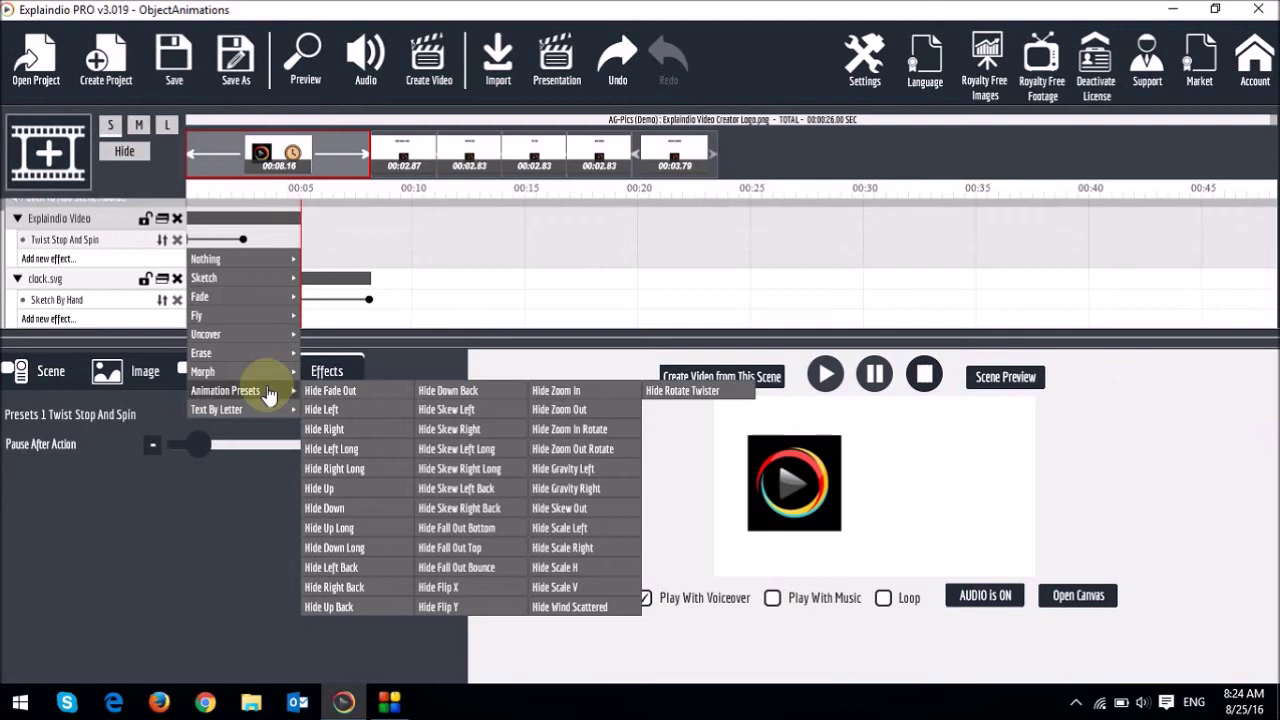
click(364, 395)
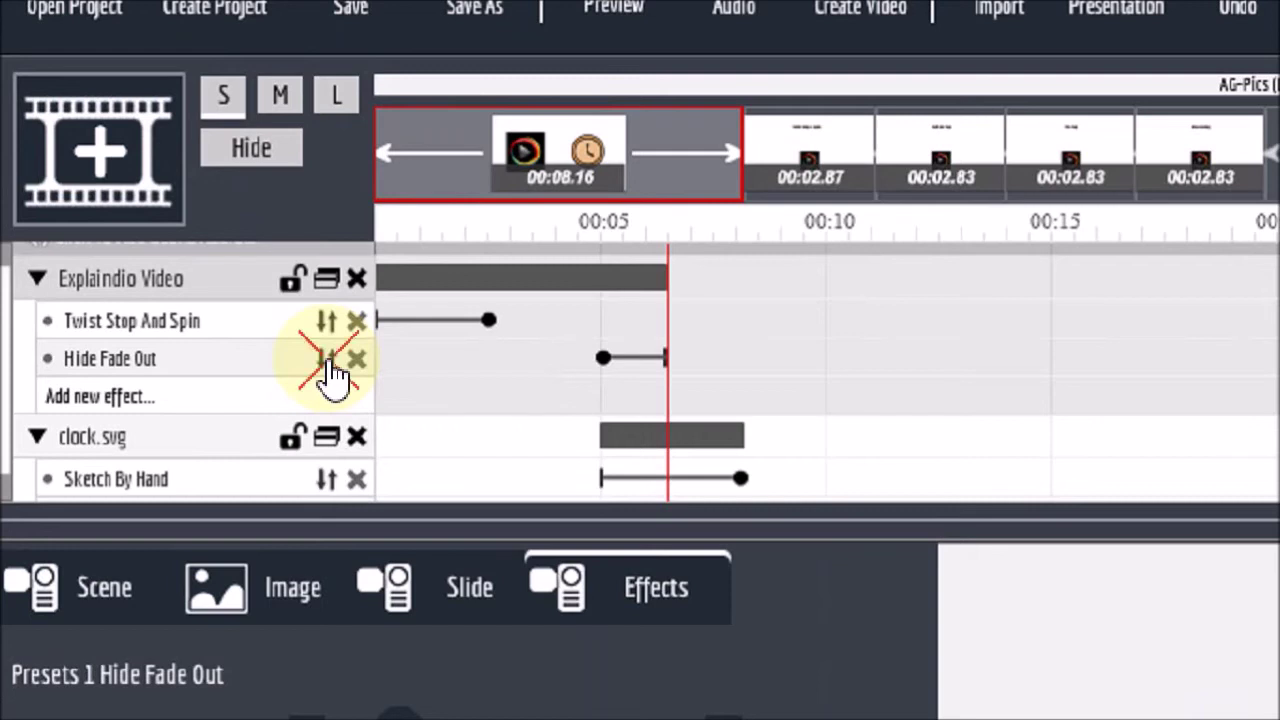
click(330, 372)
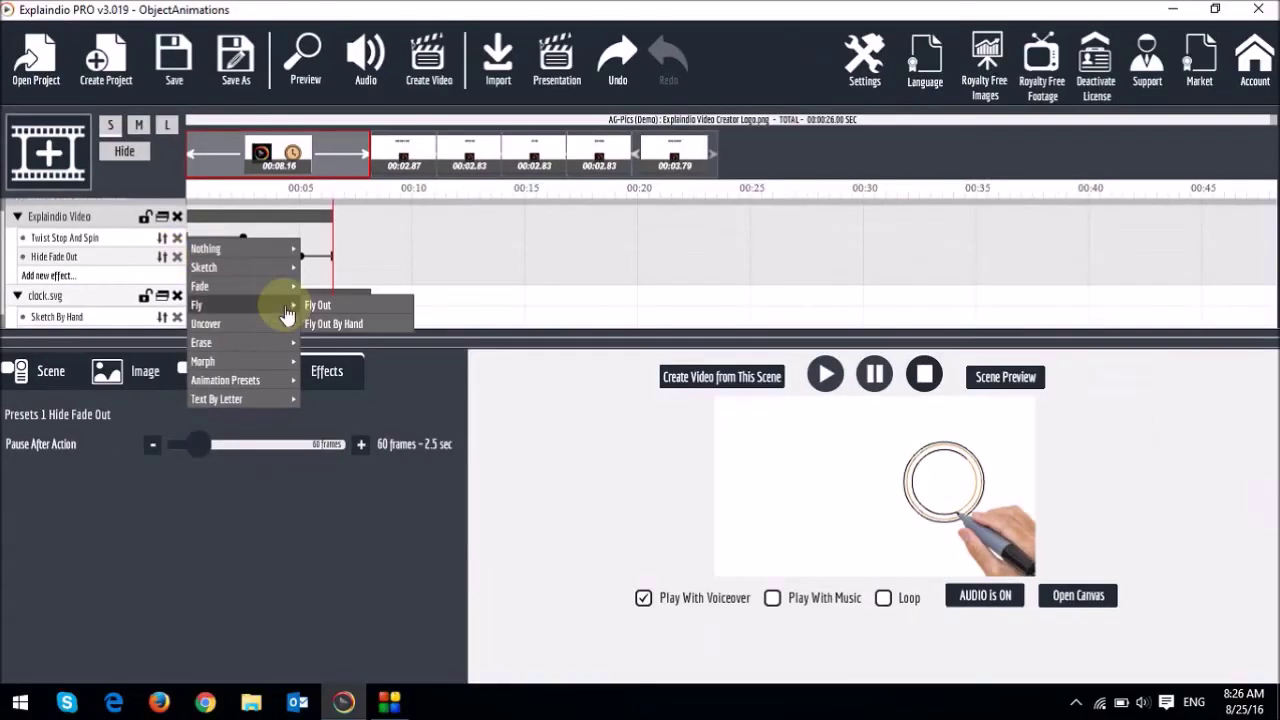
mouse_move(590, 610)
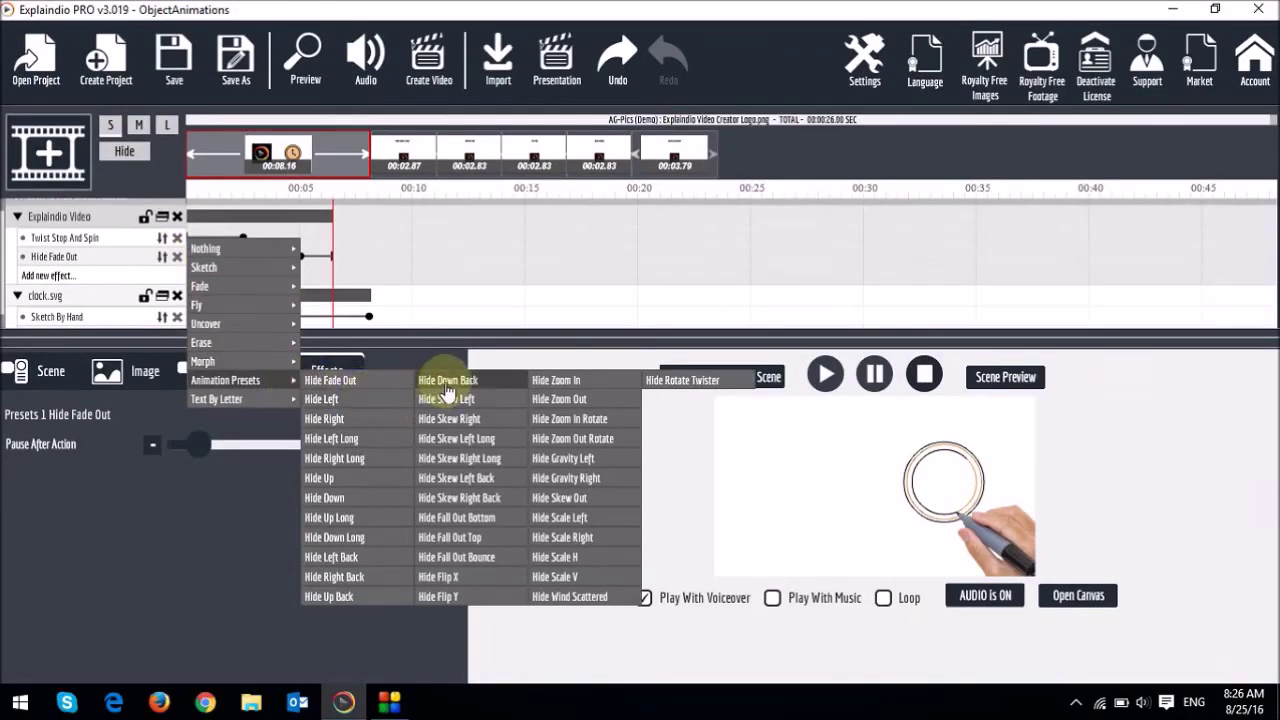
click(108, 253)
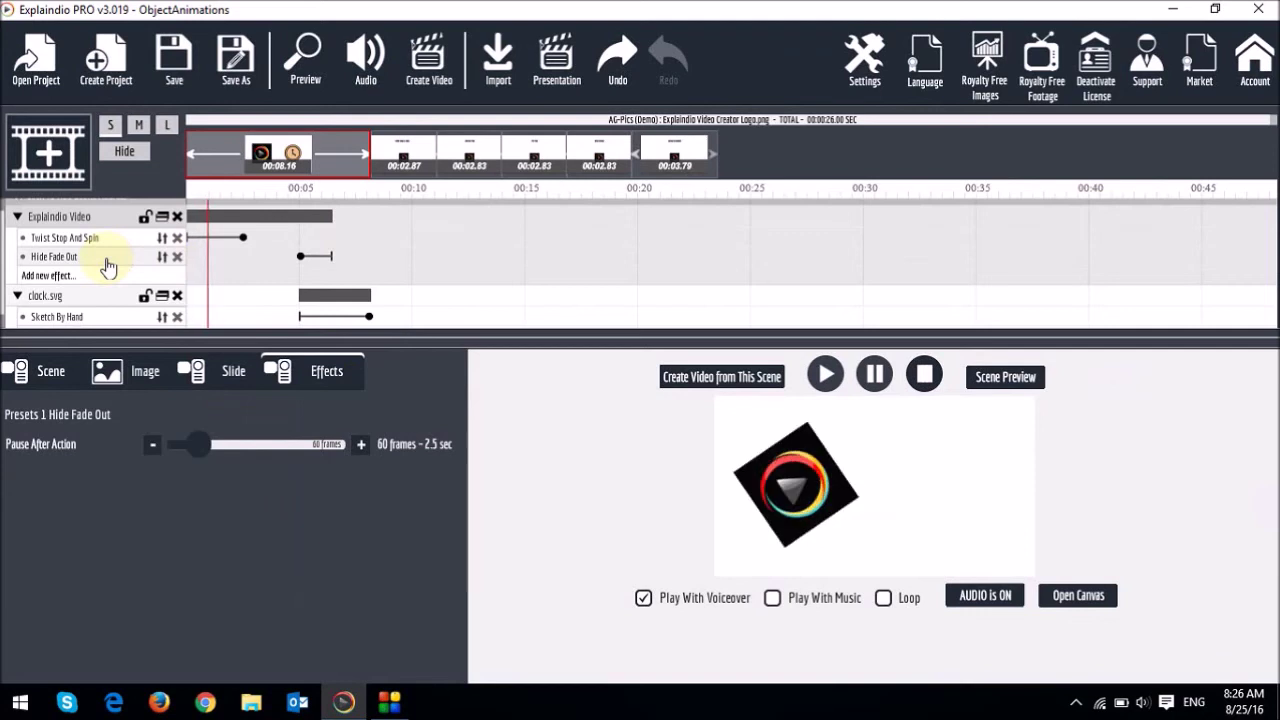
click(138, 124)
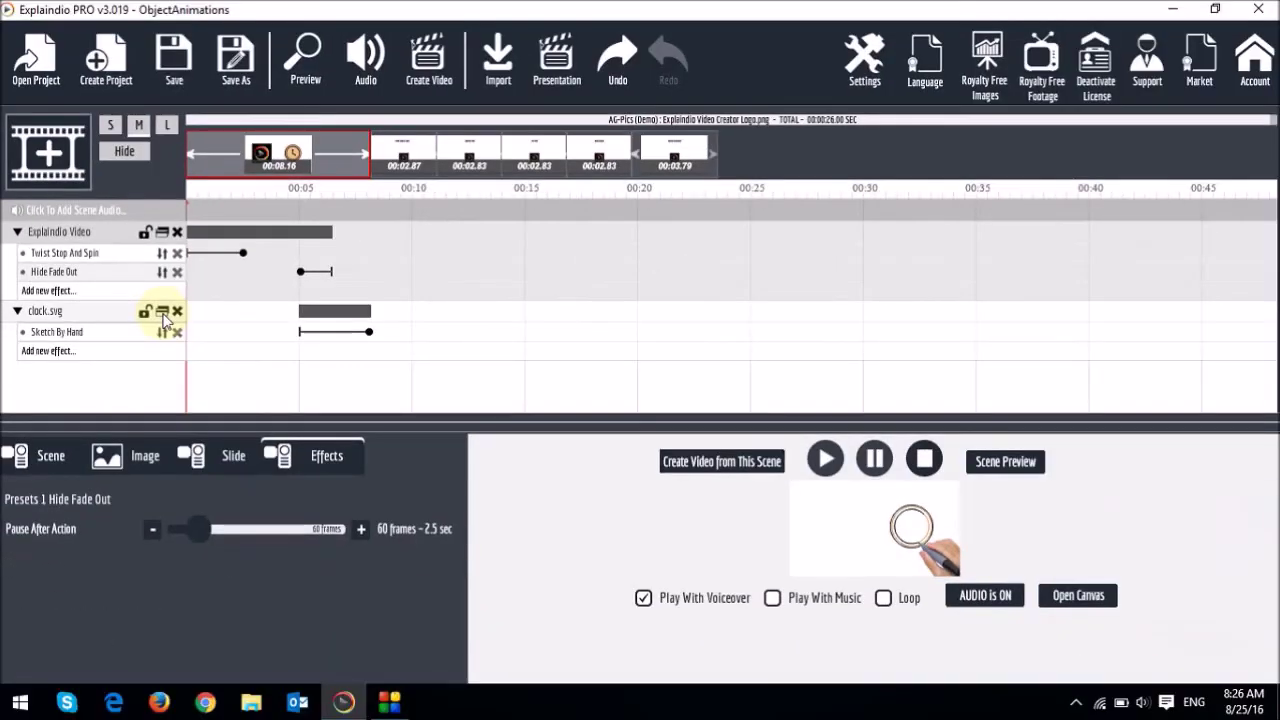
Step: Duplicate the clock.svg layer and expand the copy to show its Sketch By Hand effect
click(163, 313)
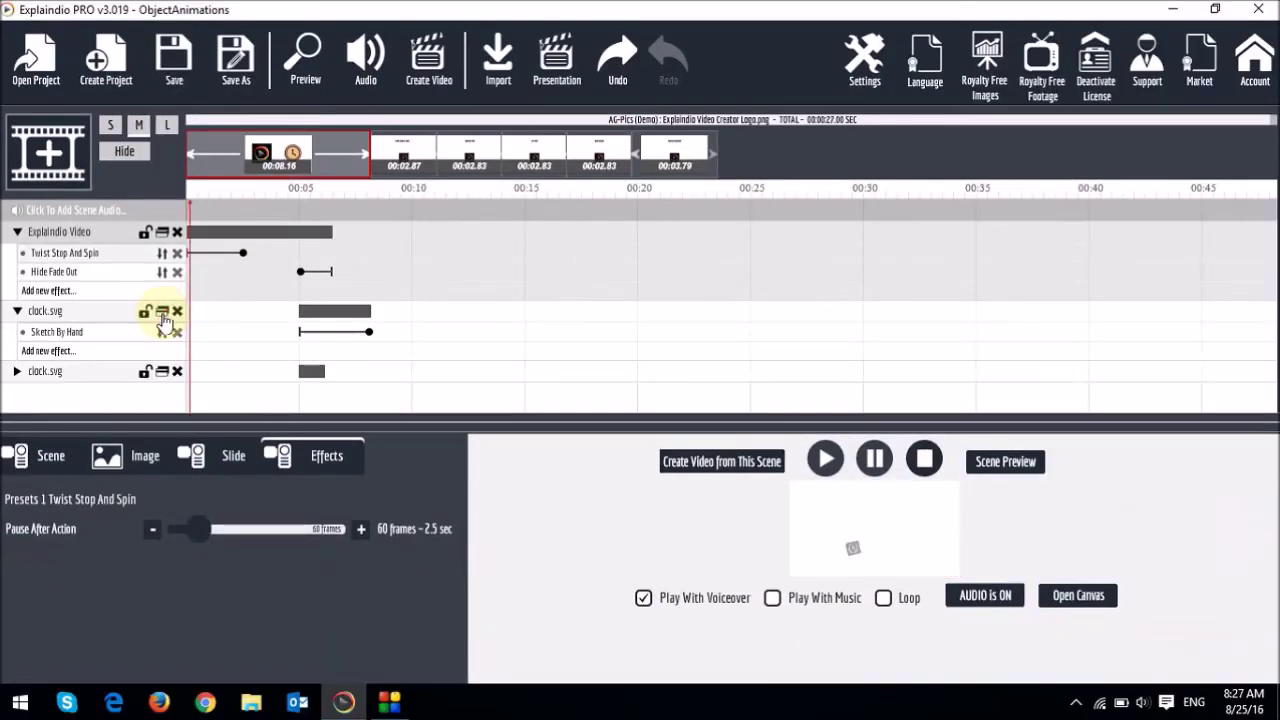
click(19, 372)
scroll(30, 377, down, 1)
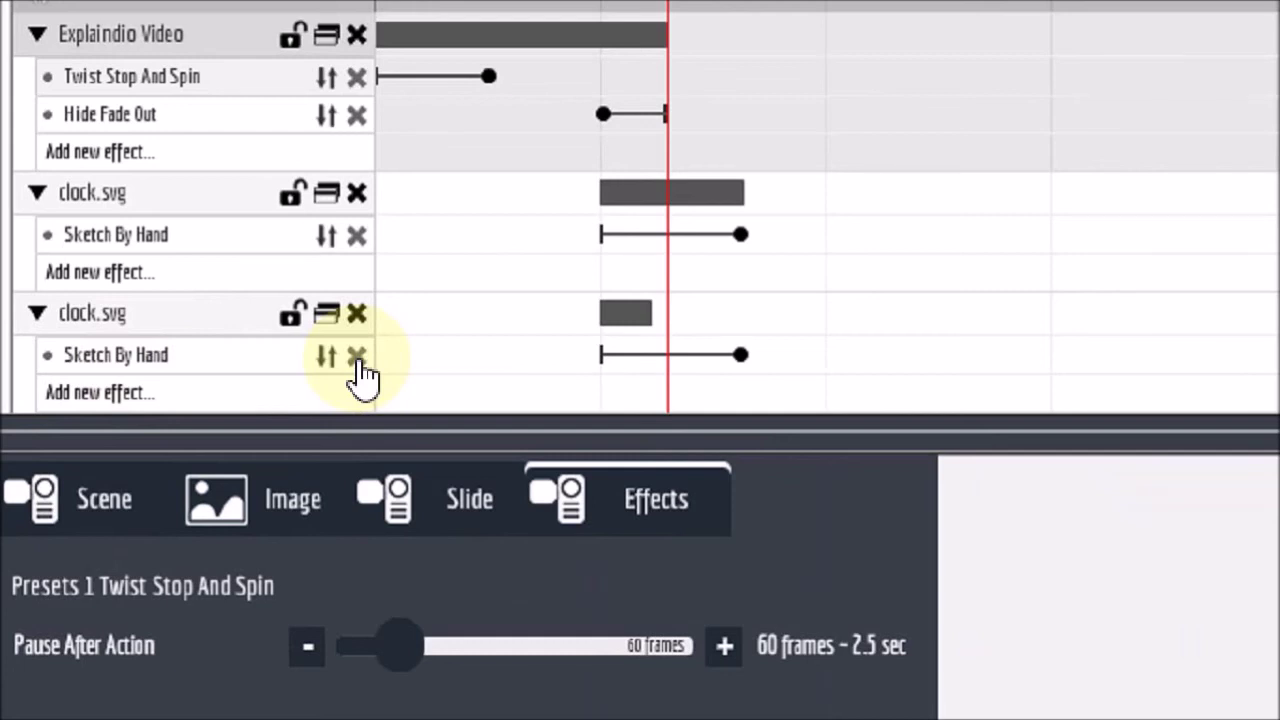
Step: Delete the copy's Sketch By Hand effect, then remove the duplicate clock.svg layer
click(357, 358)
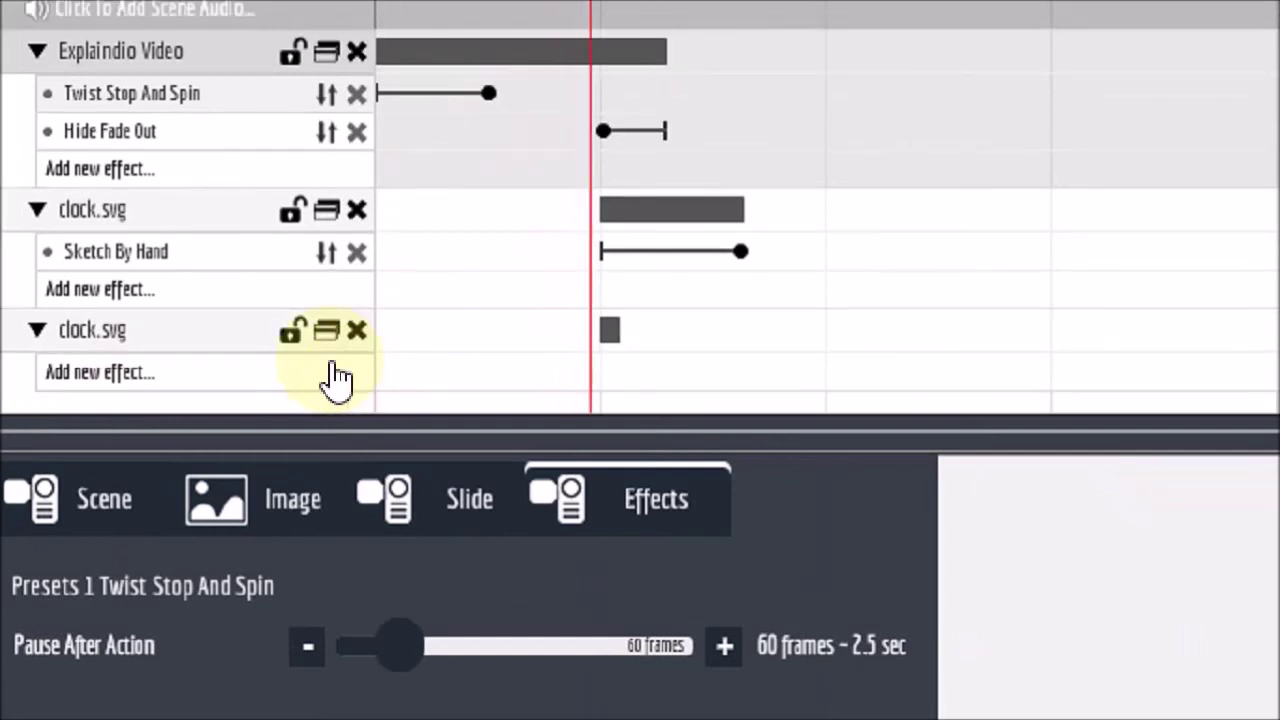
click(217, 385)
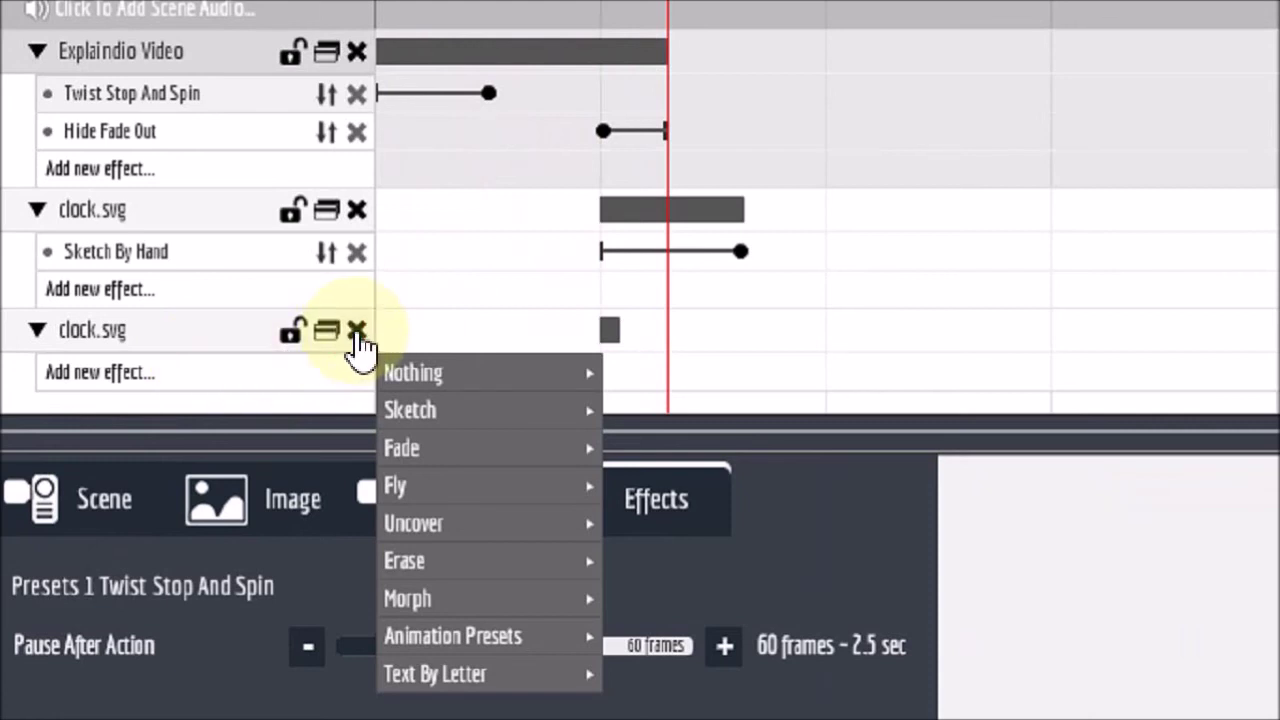
click(357, 332)
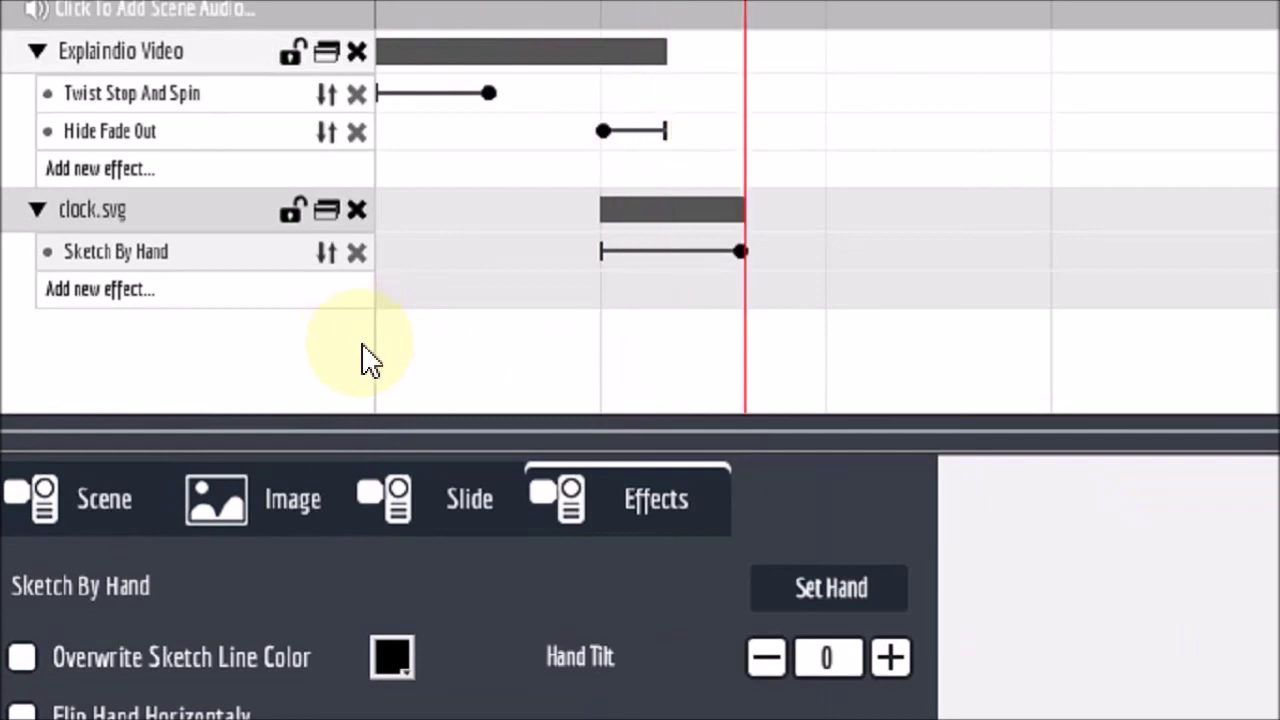